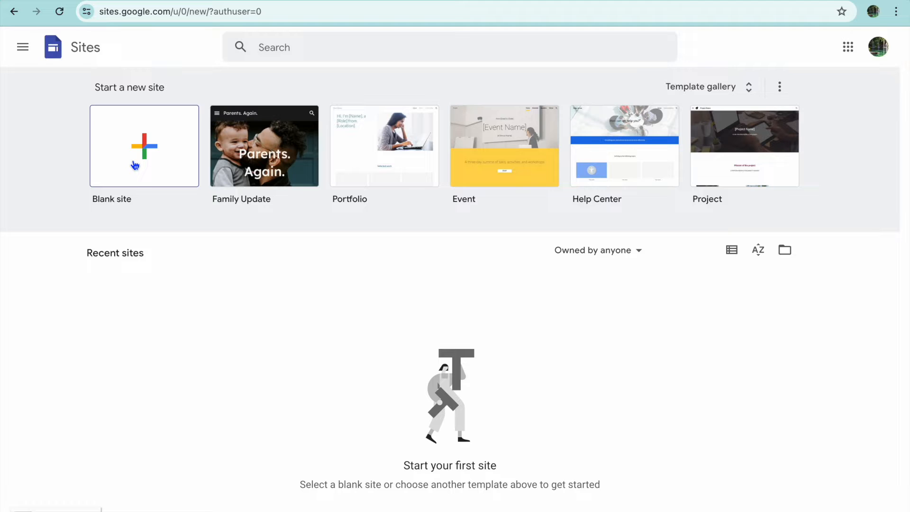
Create a blank site and replace the header's page title with "GENERAL NEWS".
{"action": "left_click", "coordinate": [134, 163]}
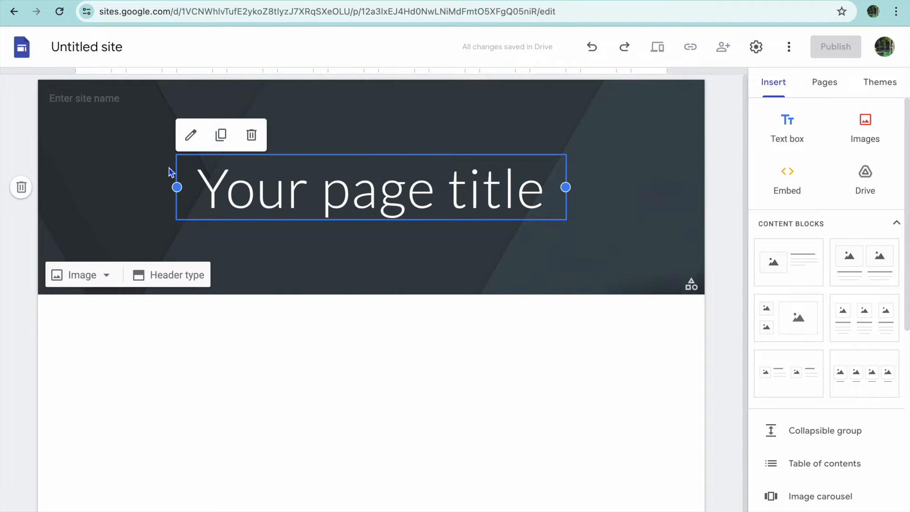
{"action": "left_click_drag", "start_coordinate": [195, 189], "coordinate": [540, 203]}
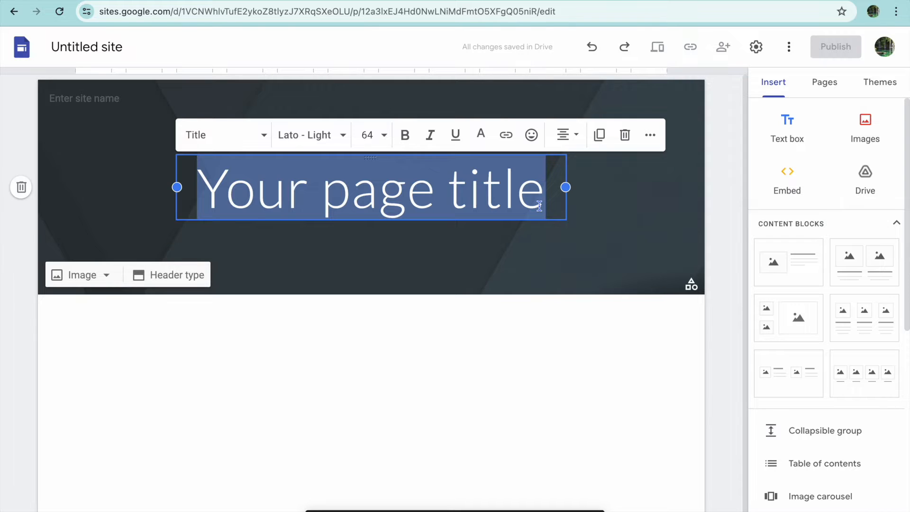
{"action": "key", "text": "Caps_Lock"}
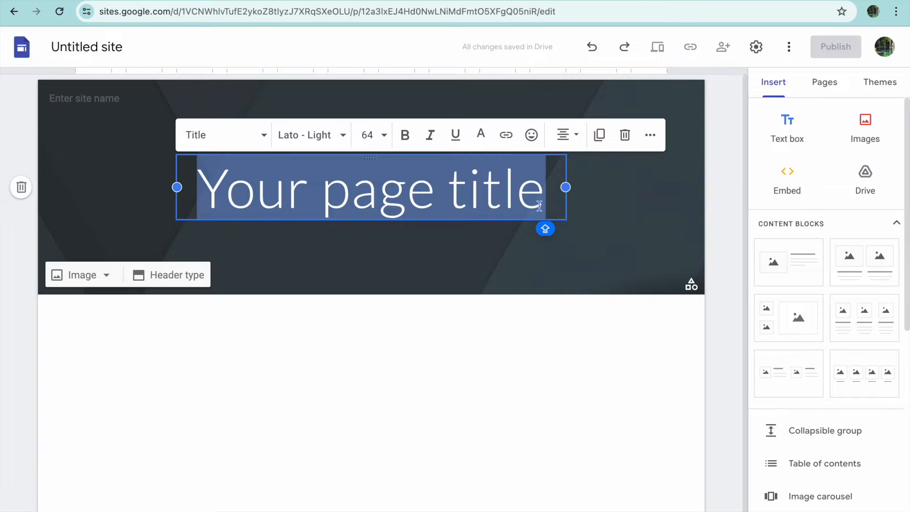
{"action": "type", "text": "GEN"}
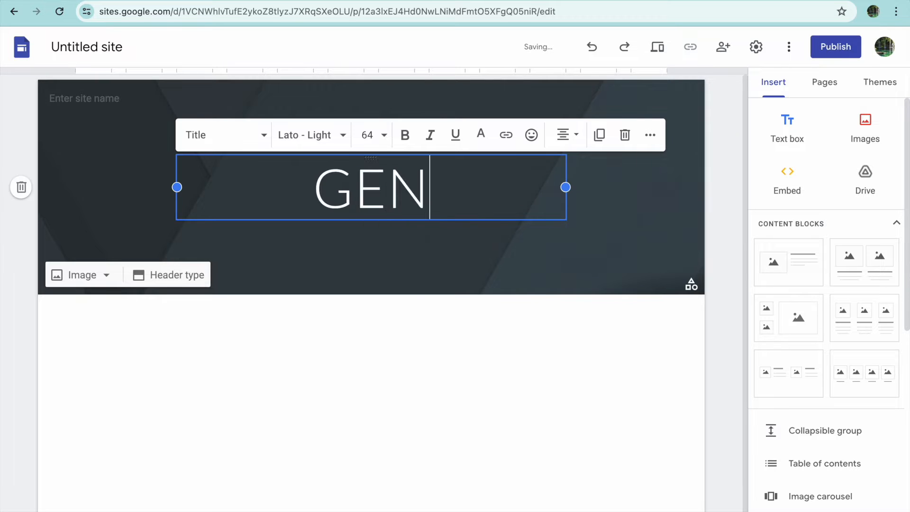
{"action": "type", "text": "ERAL NEW"}
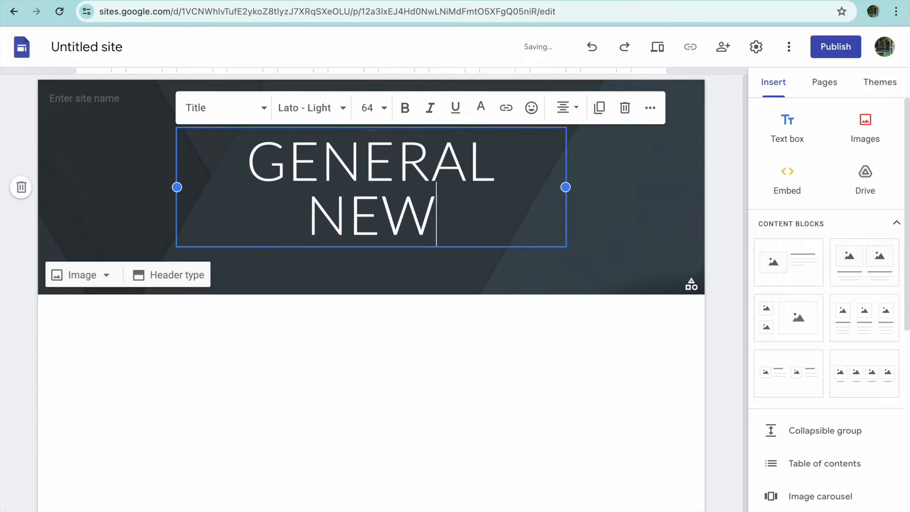
{"action": "type", "text": "S"}
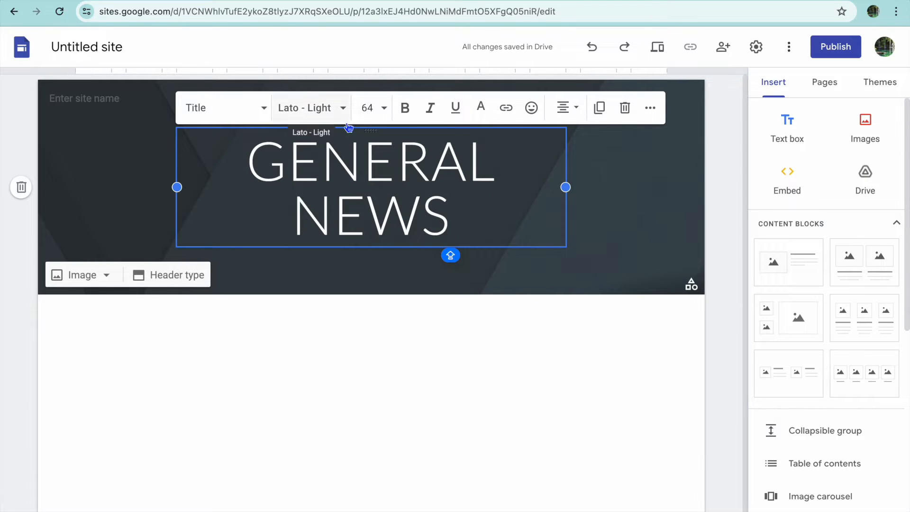
{"action": "left_click", "coordinate": [341, 110]}
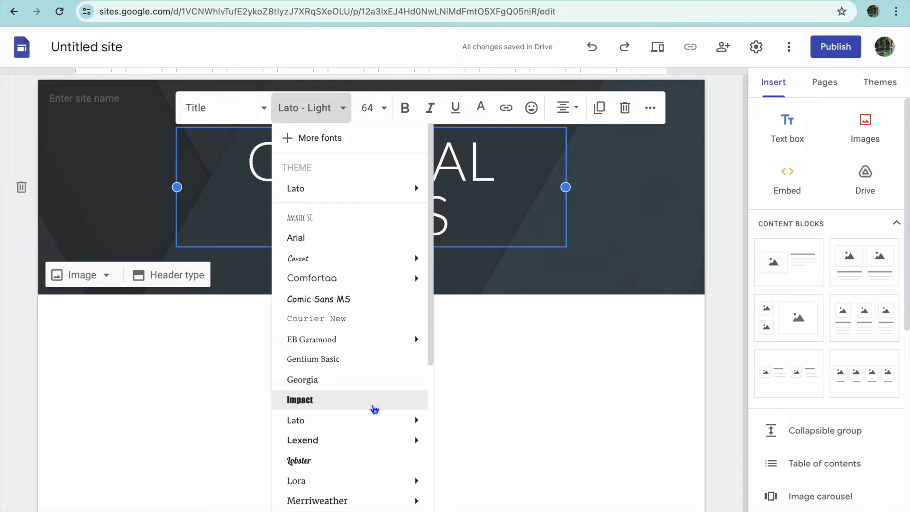
{"action": "left_click", "coordinate": [363, 418]}
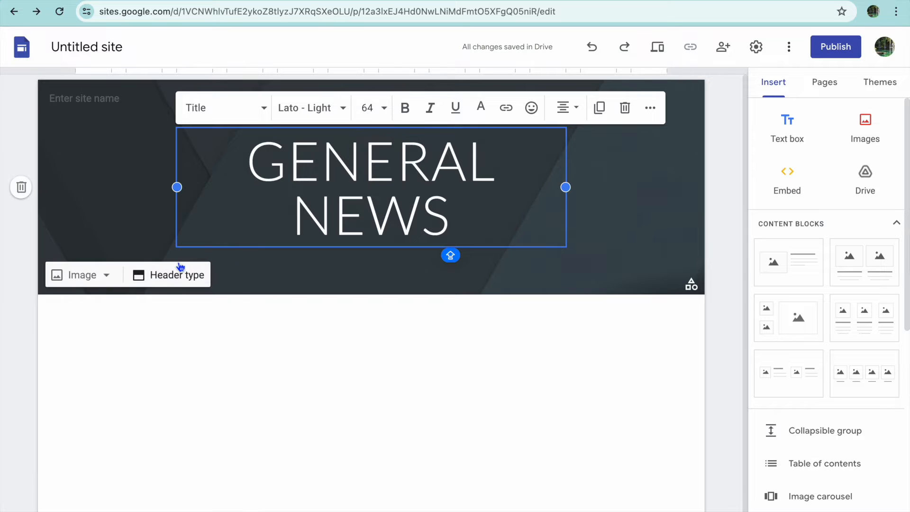
{"action": "left_click", "coordinate": [112, 194]}
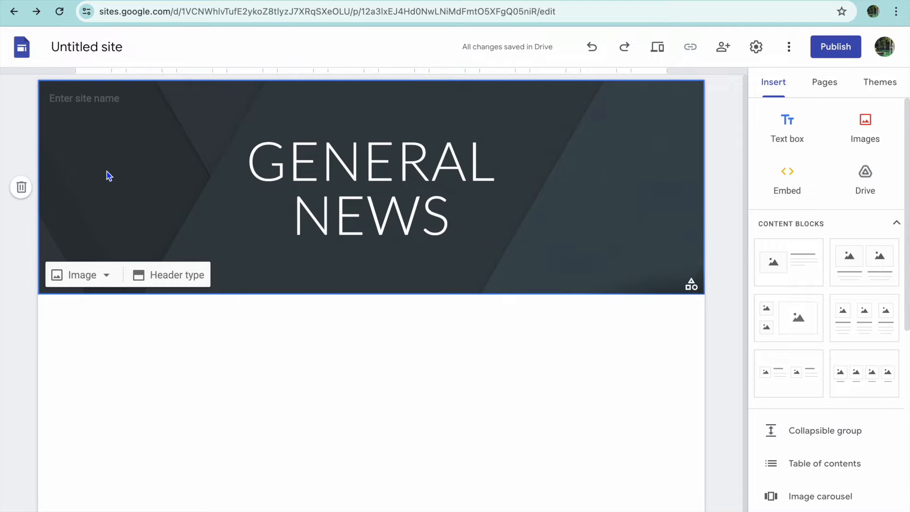
{"action": "left_click", "coordinate": [81, 280]}
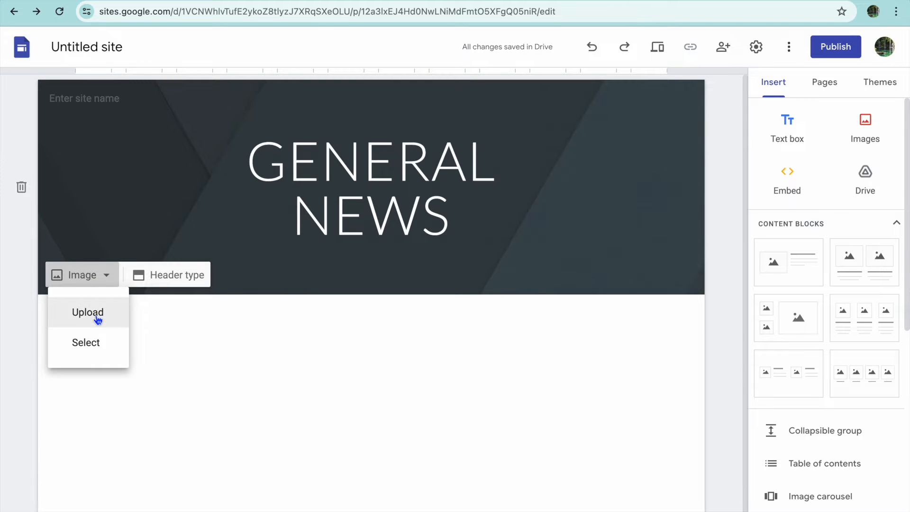
{"action": "left_click", "coordinate": [336, 327]}
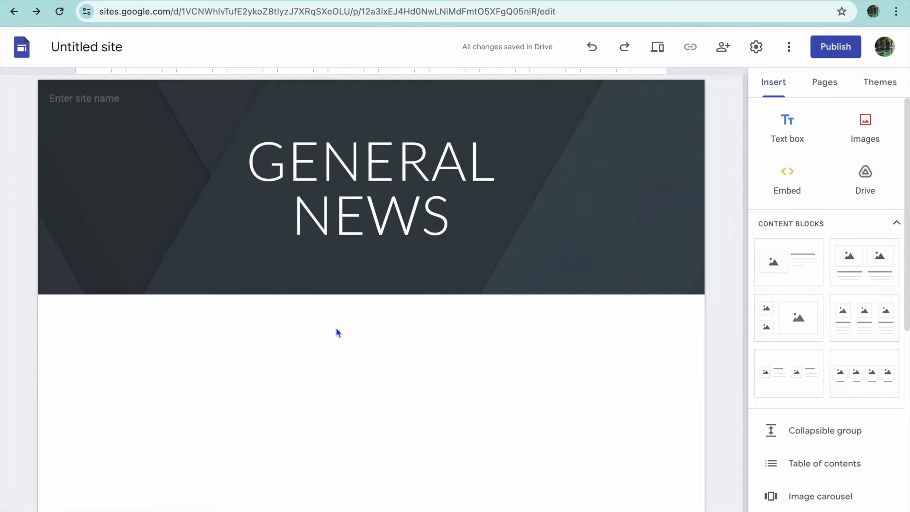
Change the Simple theme's colour to purple and return to the content insertion options.
{"action": "mouse_move", "coordinate": [692, 287]}
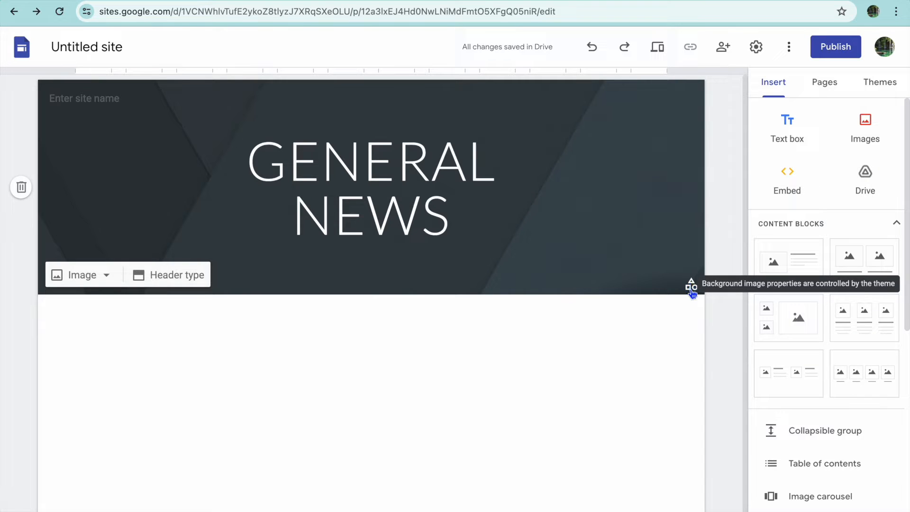
{"action": "left_click", "coordinate": [692, 287]}
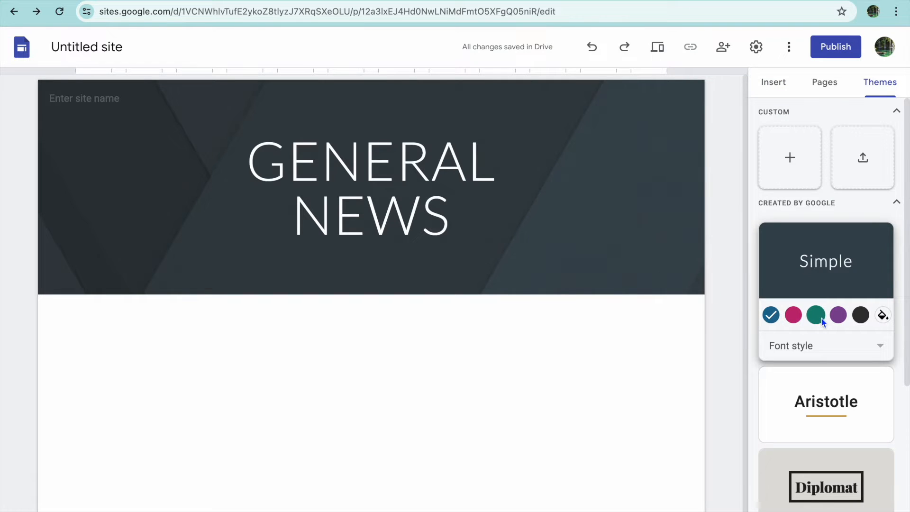
{"action": "left_click", "coordinate": [839, 315]}
{"action": "mouse_move", "coordinate": [579, 284]}
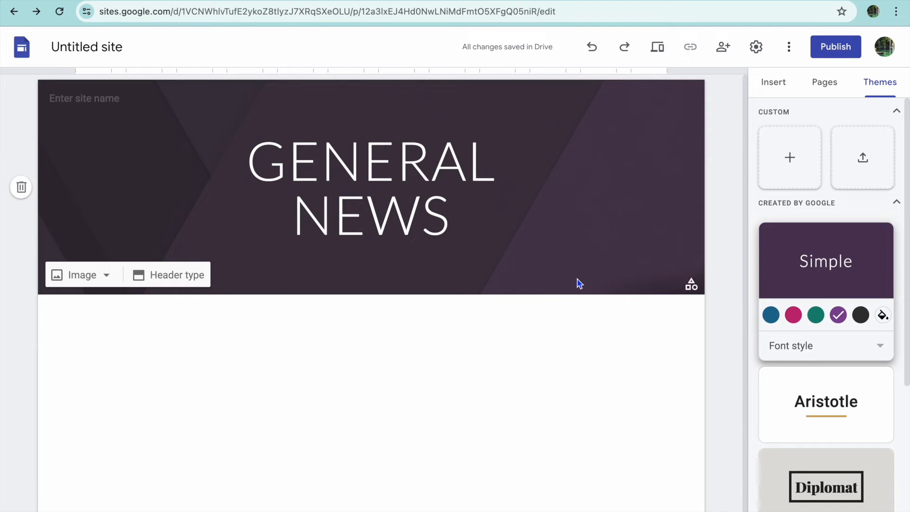
{"action": "left_click", "coordinate": [777, 85]}
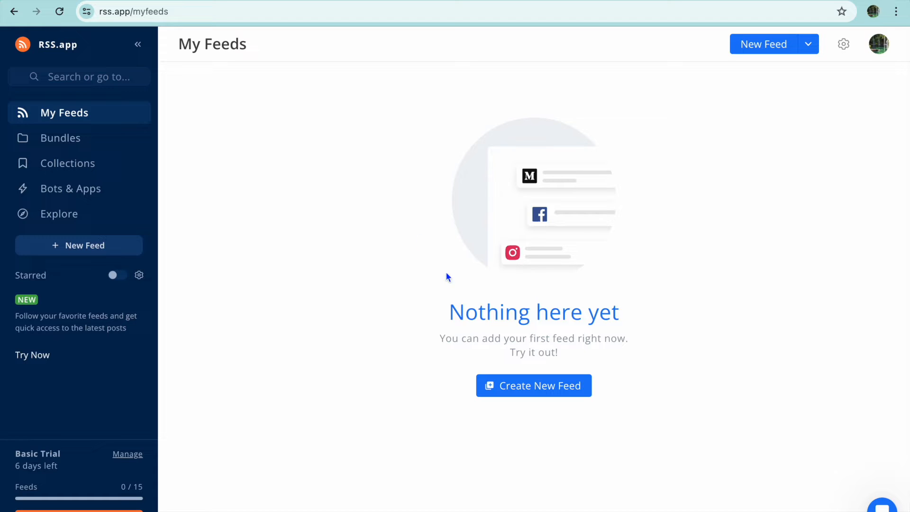
Switch to RSS.app, start a new feed, and copy the Daily Mail US home page URL from its open browser page.
{"action": "left_click", "coordinate": [535, 386]}
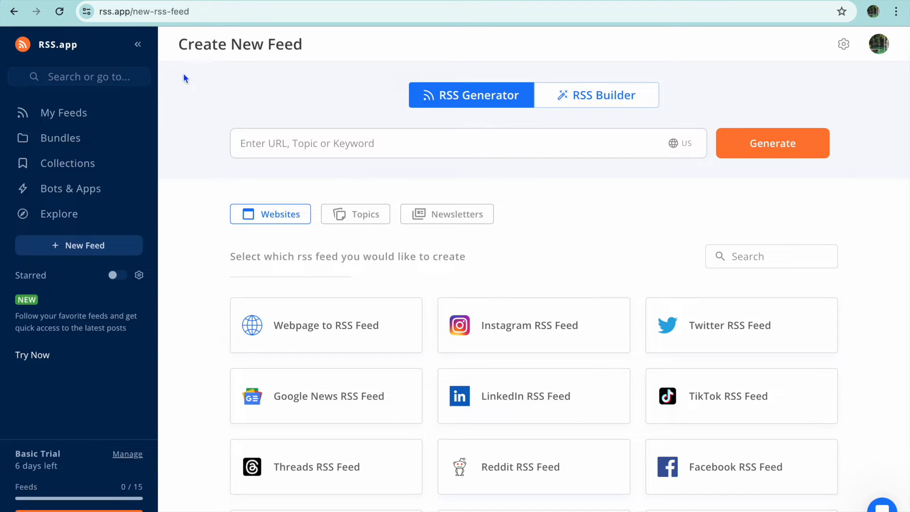
{"action": "left_click", "coordinate": [100, 2]}
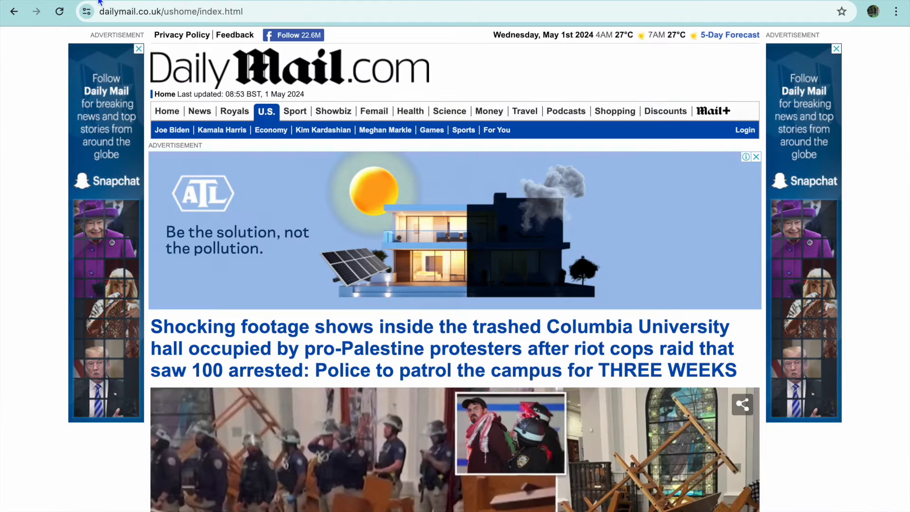
{"action": "left_click", "coordinate": [255, 10]}
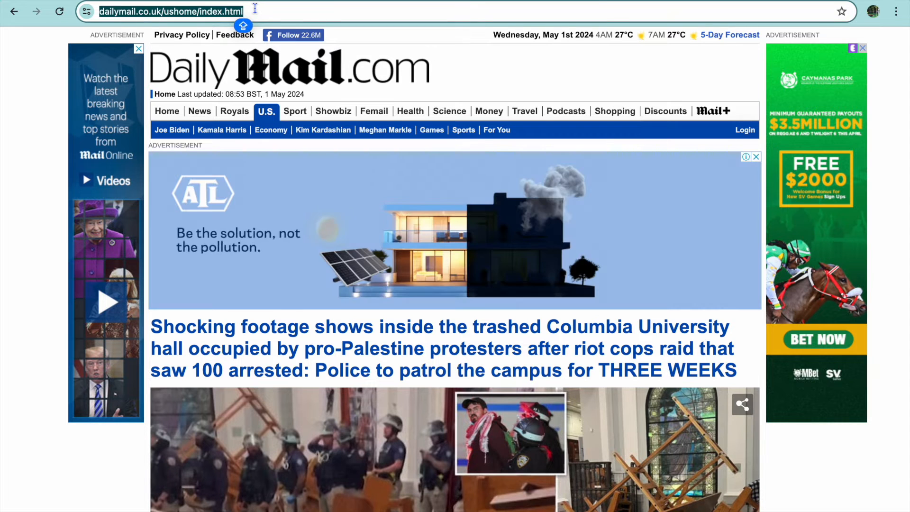
{"action": "right_click", "coordinate": [255, 8]}
{"action": "left_click", "coordinate": [285, 115]}
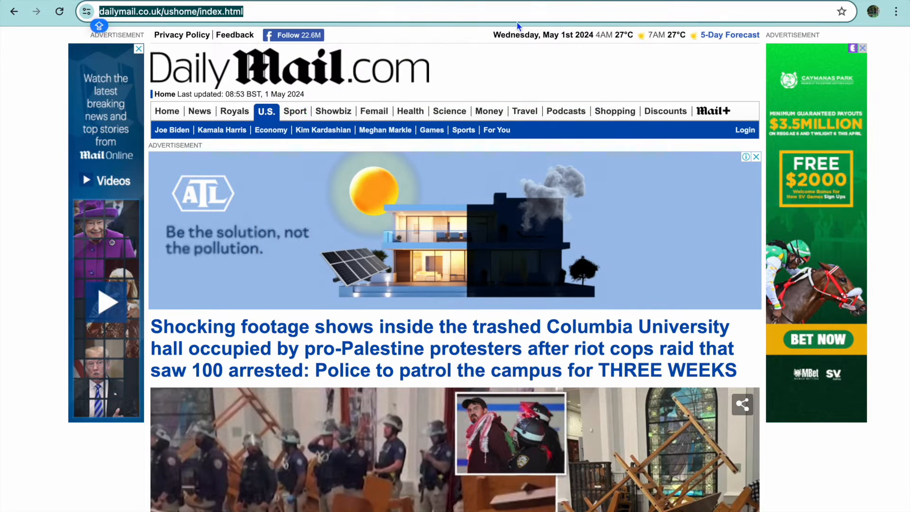
{"action": "left_click", "coordinate": [590, 1]}
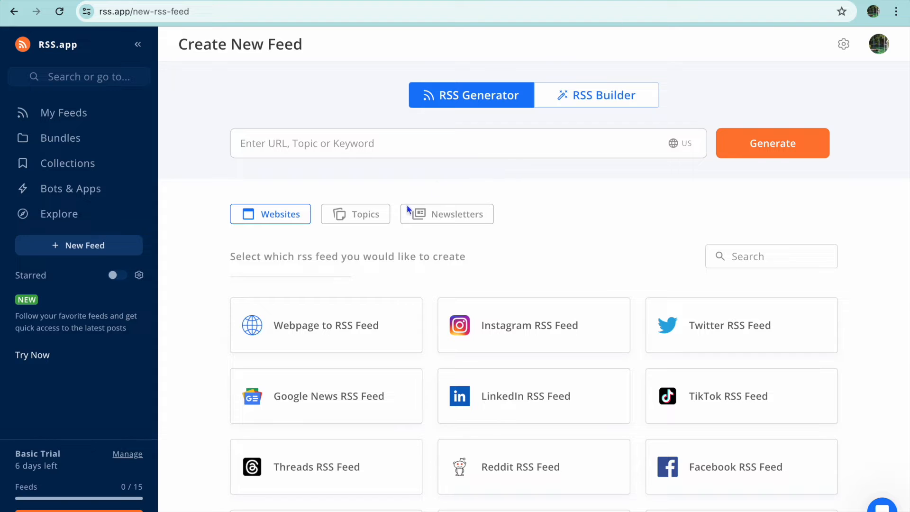
{"action": "left_click", "coordinate": [366, 143]}
{"action": "right_click", "coordinate": [369, 148]}
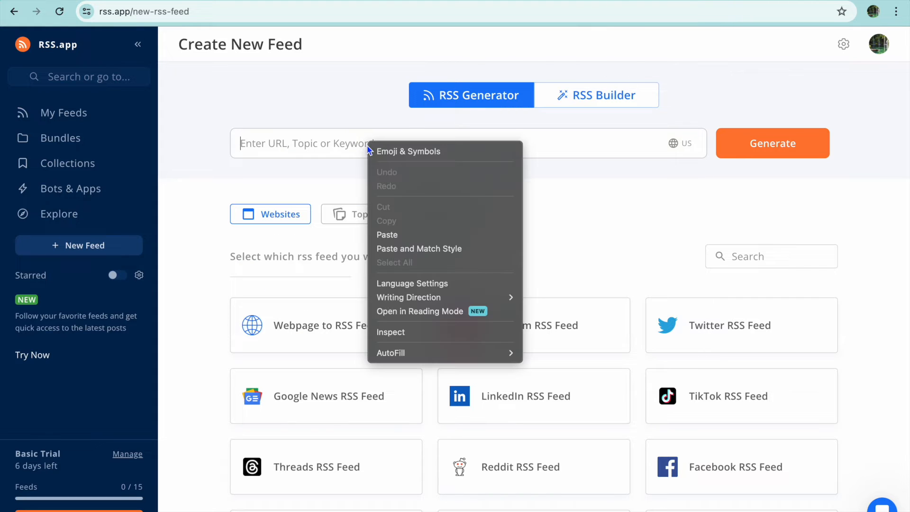
{"action": "left_click", "coordinate": [400, 233]}
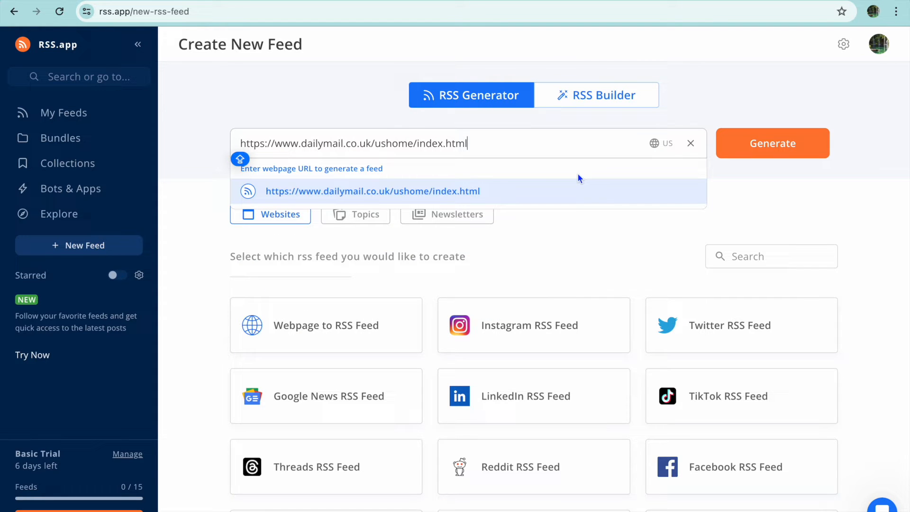
{"action": "left_click", "coordinate": [574, 191]}
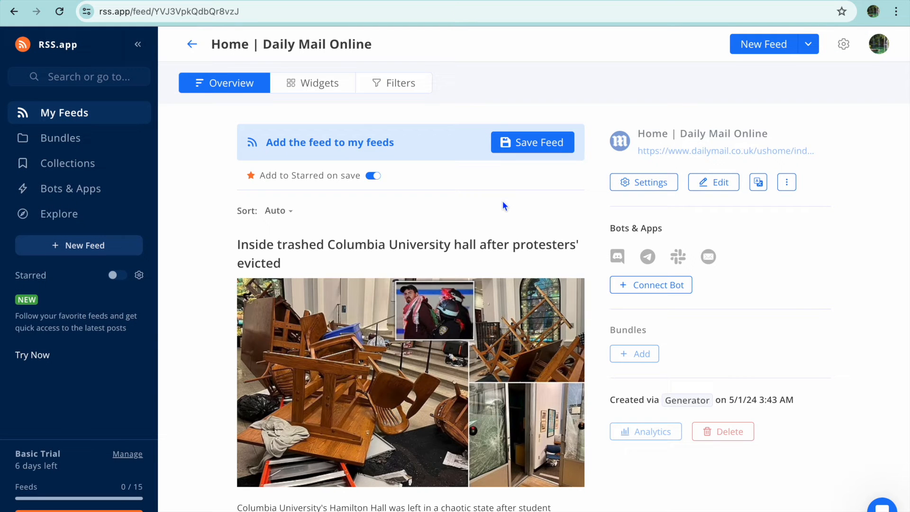
Try sorting the generated feed's posts by Date, and restore the Auto sorting.
{"action": "scroll", "coordinate": [504, 205], "scroll_direction": "down", "scroll_amount": 9}
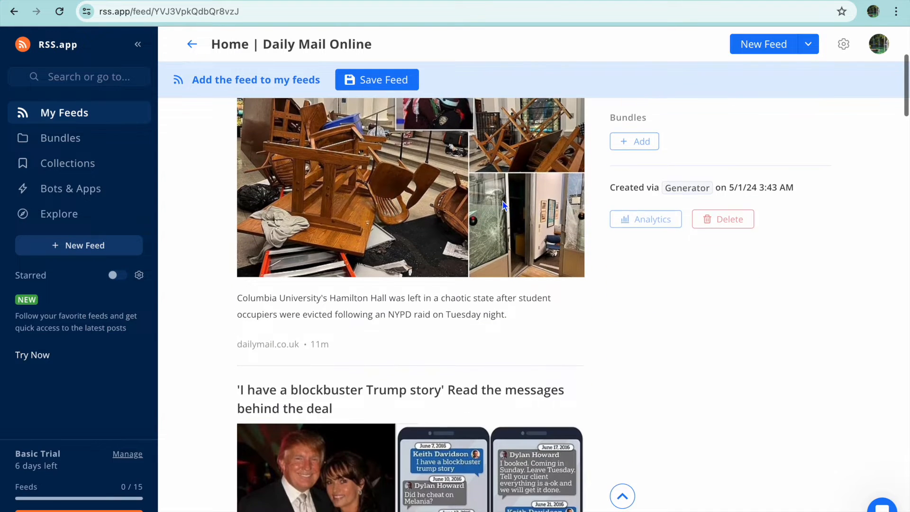
{"action": "scroll", "coordinate": [502, 201], "scroll_direction": "down", "scroll_amount": 2}
{"action": "scroll", "coordinate": [502, 201], "scroll_direction": "up", "scroll_amount": 11}
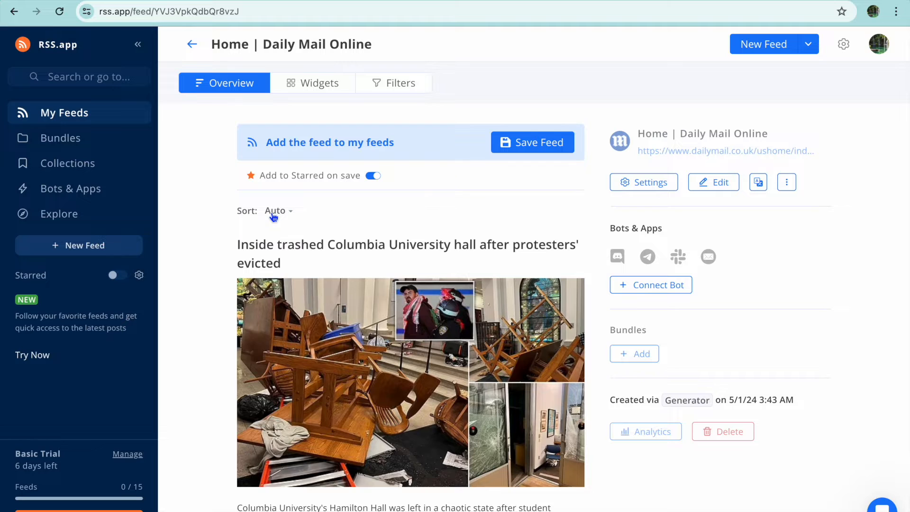
{"action": "left_click", "coordinate": [274, 216]}
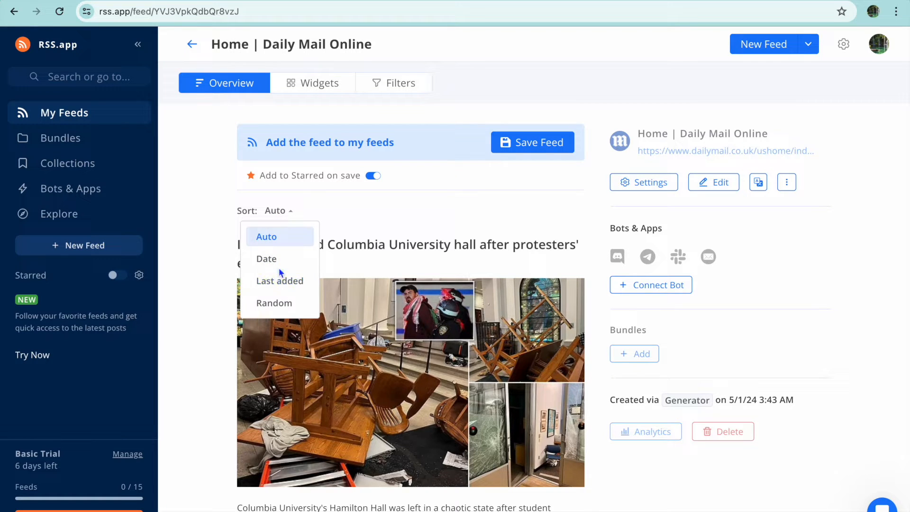
{"action": "left_click", "coordinate": [280, 259]}
{"action": "left_click", "coordinate": [280, 212]}
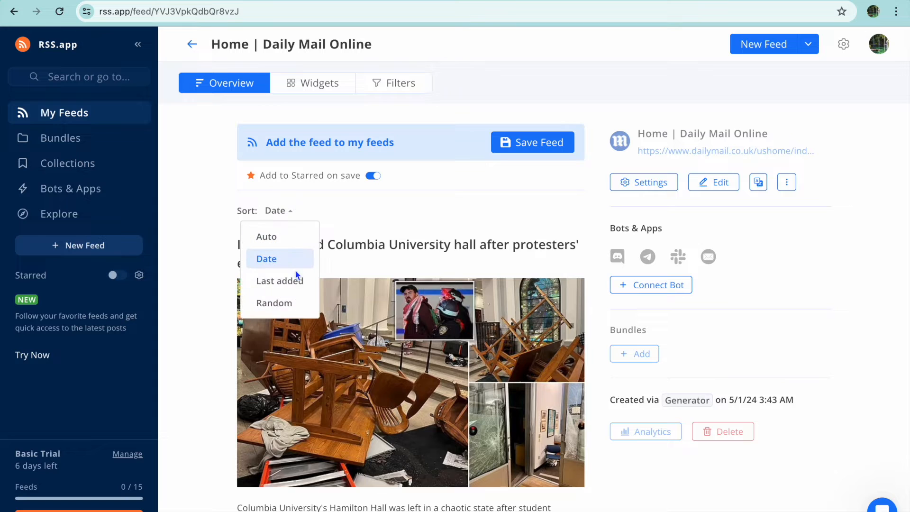
{"action": "left_click", "coordinate": [278, 243]}
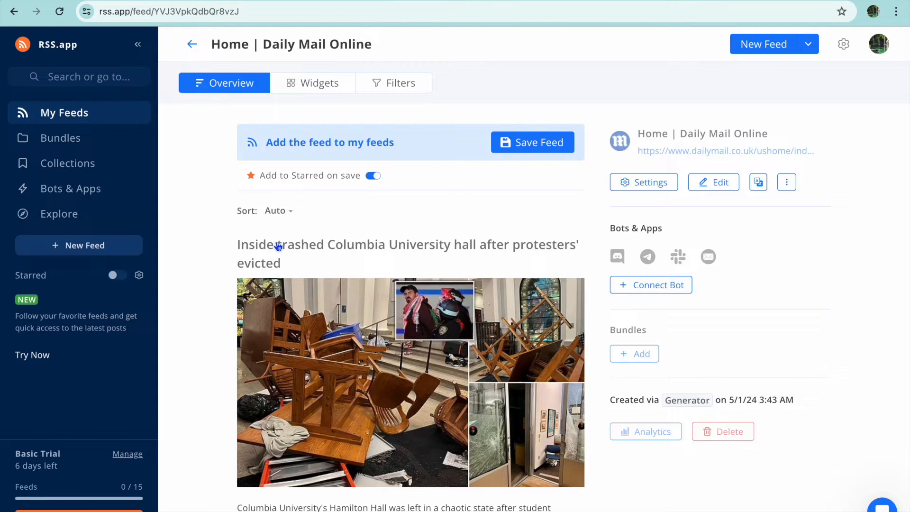
Save the generated Daily Mail feed to My Feeds and preview its News Wall widget.
{"action": "left_click", "coordinate": [532, 143]}
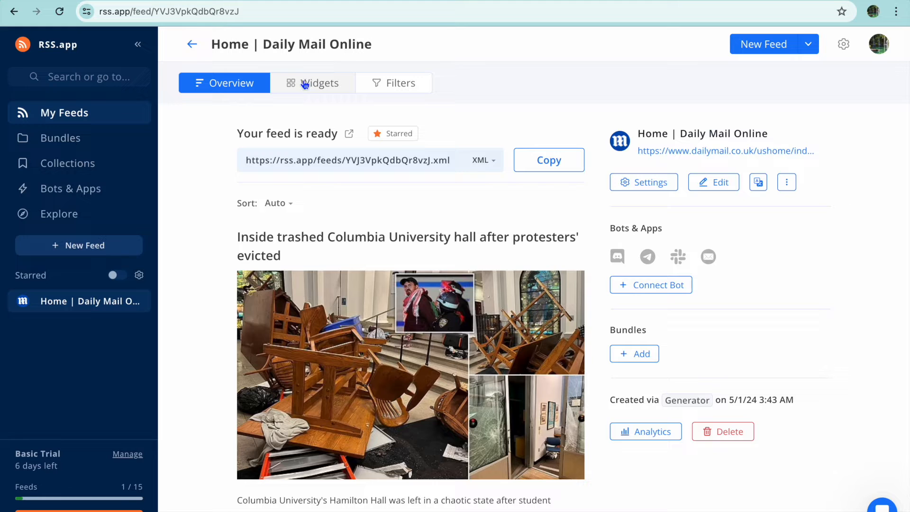
{"action": "left_click", "coordinate": [318, 86]}
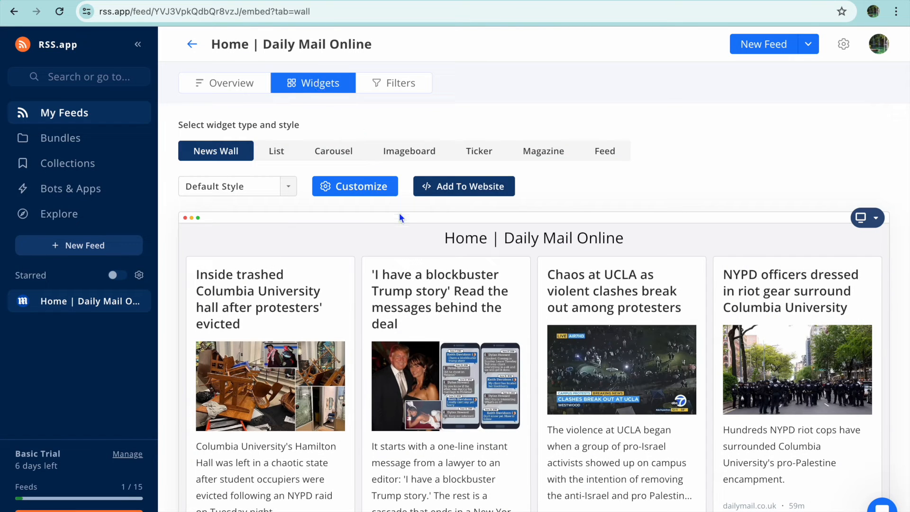
{"action": "scroll", "coordinate": [400, 218], "scroll_direction": "down", "scroll_amount": 3}
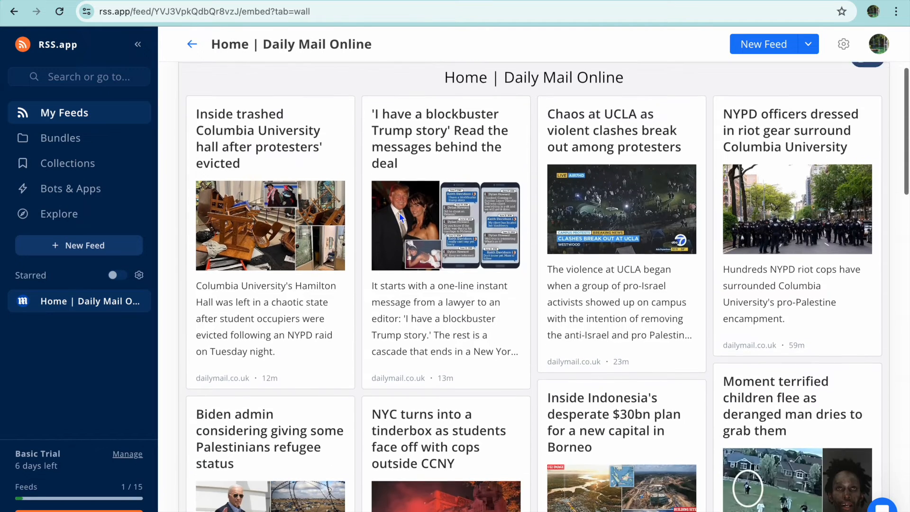
{"action": "scroll", "coordinate": [352, 232], "scroll_direction": "up", "scroll_amount": 2}
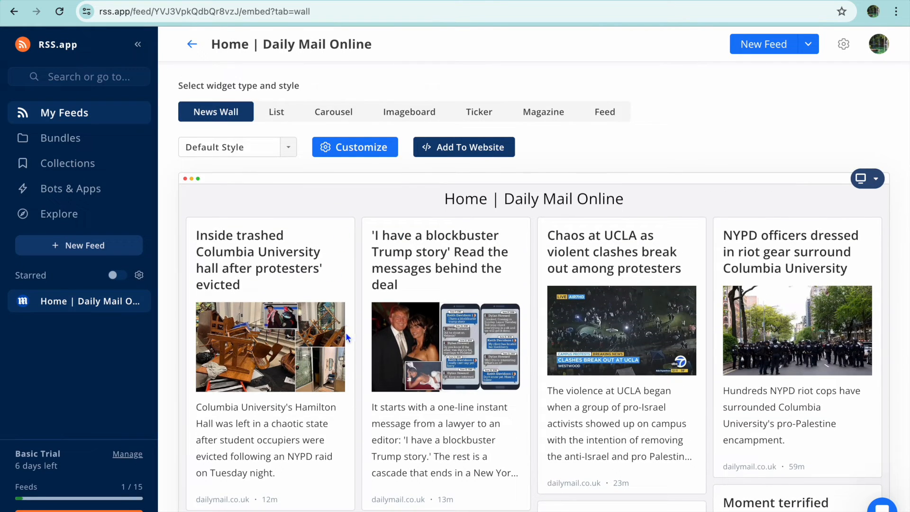
Preview the feed as the List, Carousel, Imageboard, Ticker, Magazine and Feed widget types.
{"action": "left_click", "coordinate": [277, 112]}
{"action": "left_click", "coordinate": [334, 150]}
{"action": "left_click", "coordinate": [403, 154]}
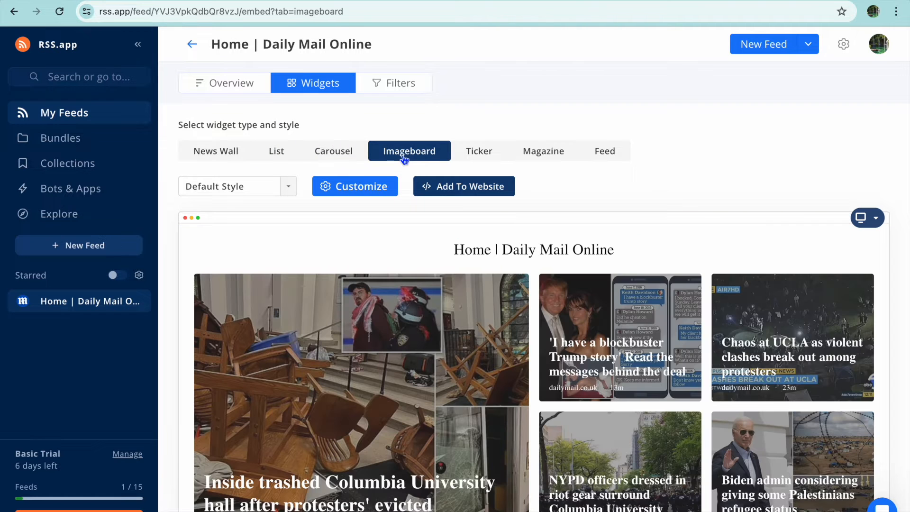
{"action": "left_click", "coordinate": [483, 156]}
{"action": "left_click", "coordinate": [546, 154]}
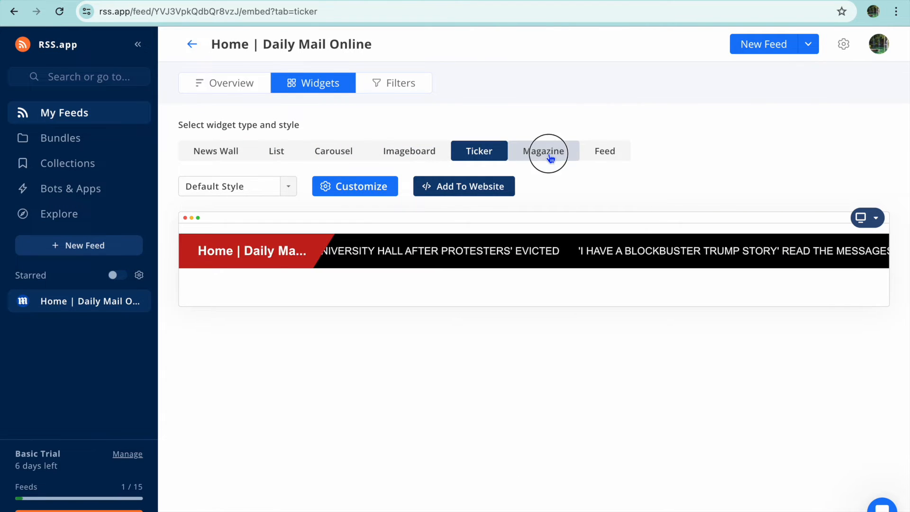
{"action": "left_click", "coordinate": [592, 154]}
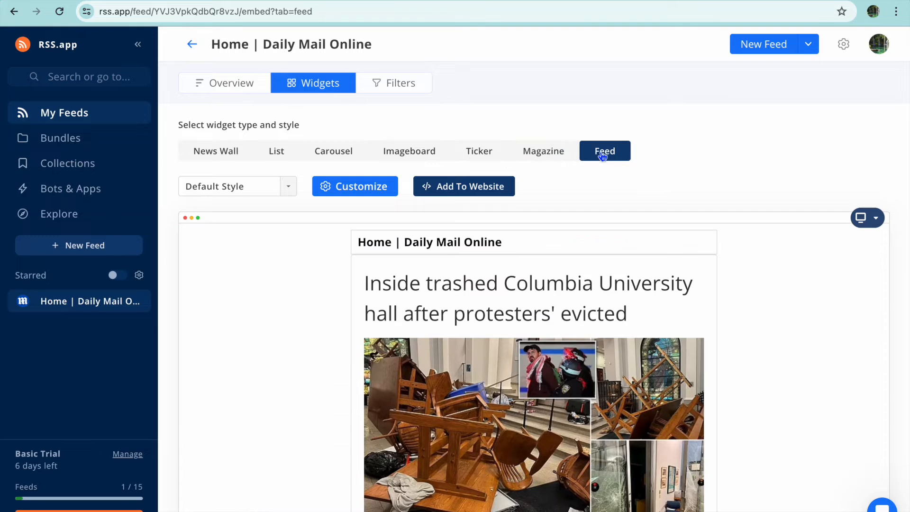
Select the News Wall widget type for the Daily Mail feed and copy its JavaScript embed code.
{"action": "left_click", "coordinate": [231, 158]}
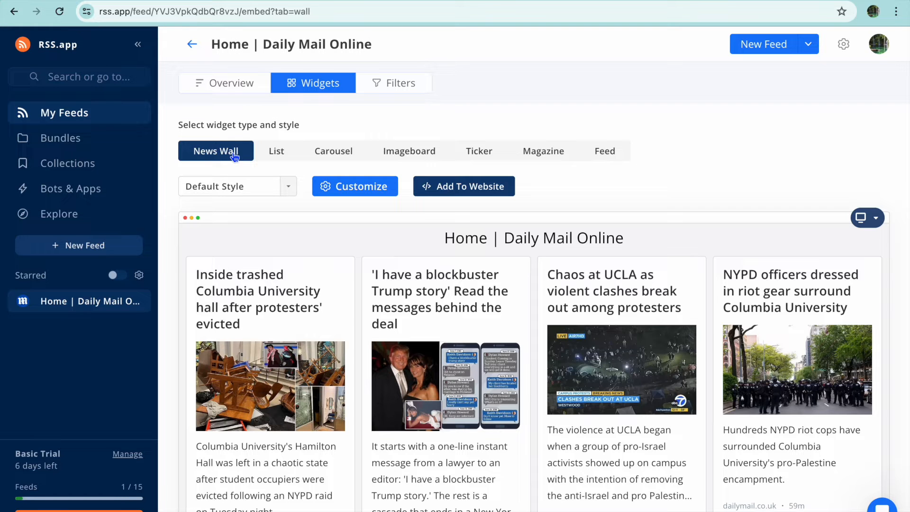
{"action": "left_click", "coordinate": [456, 192]}
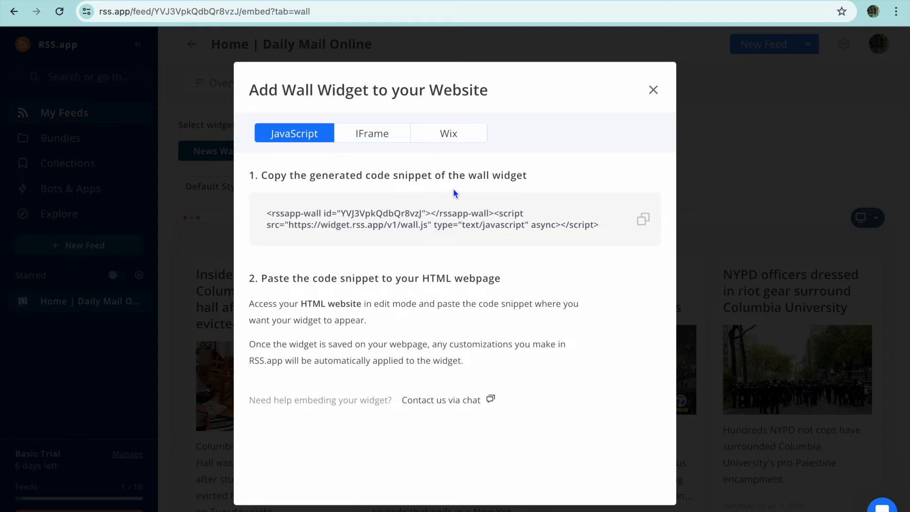
{"action": "left_click", "coordinate": [644, 223]}
Switch to the Google Sites editor and add a full page embed named GENERAL NEWS.
{"action": "left_click", "coordinate": [350, 0]}
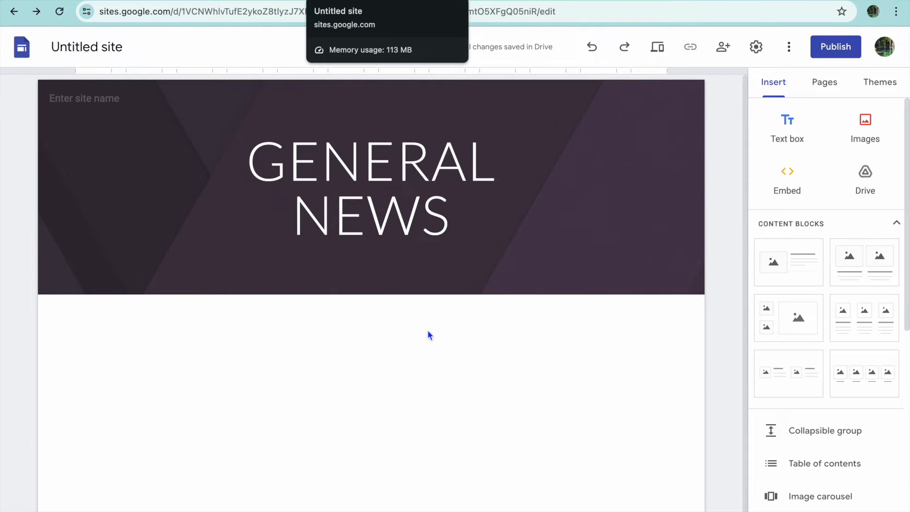
{"action": "left_click", "coordinate": [826, 88]}
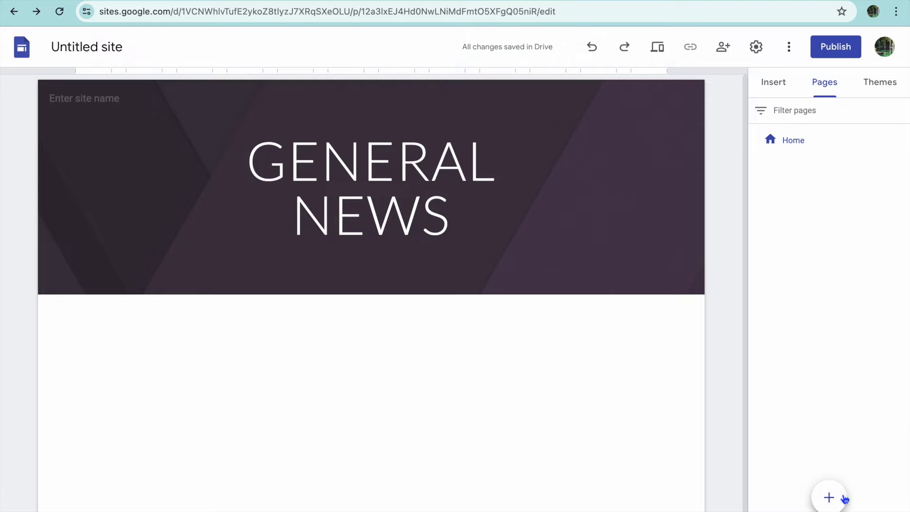
{"action": "mouse_move", "coordinate": [837, 500]}
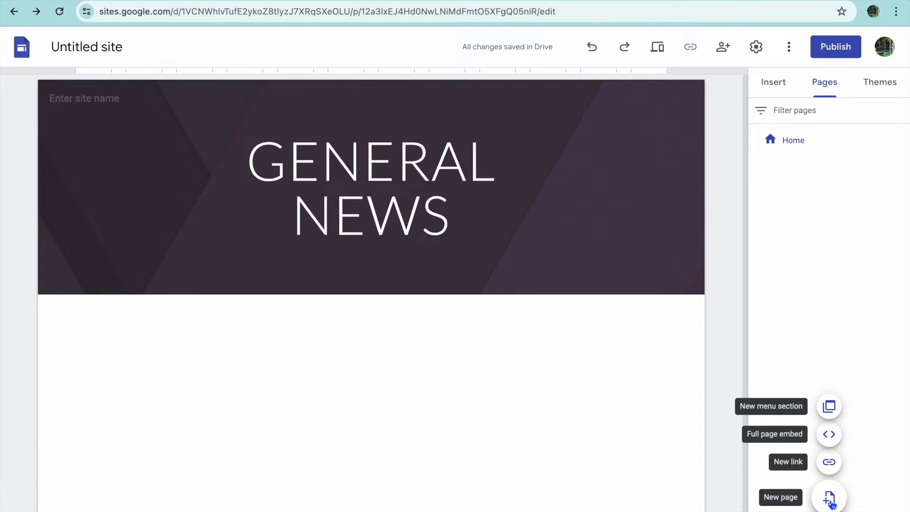
{"action": "left_click", "coordinate": [827, 437]}
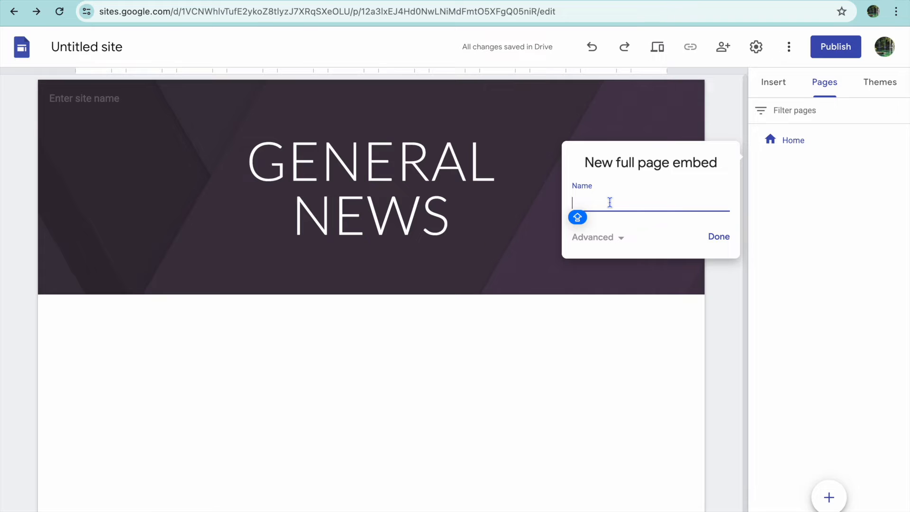
{"action": "type", "text": "N"}
{"action": "key", "text": "BackSpace"}
{"action": "type", "text": "GEN"}
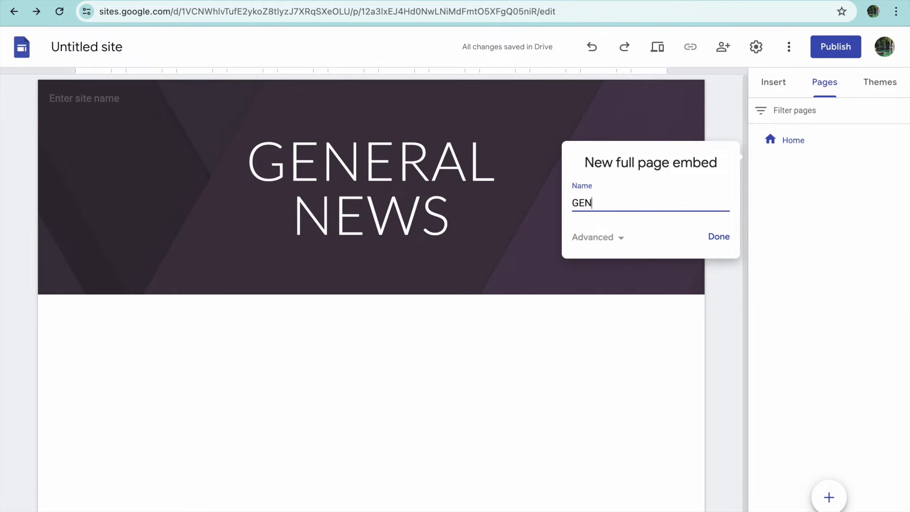
{"action": "type", "text": "ERAL NEWS"}
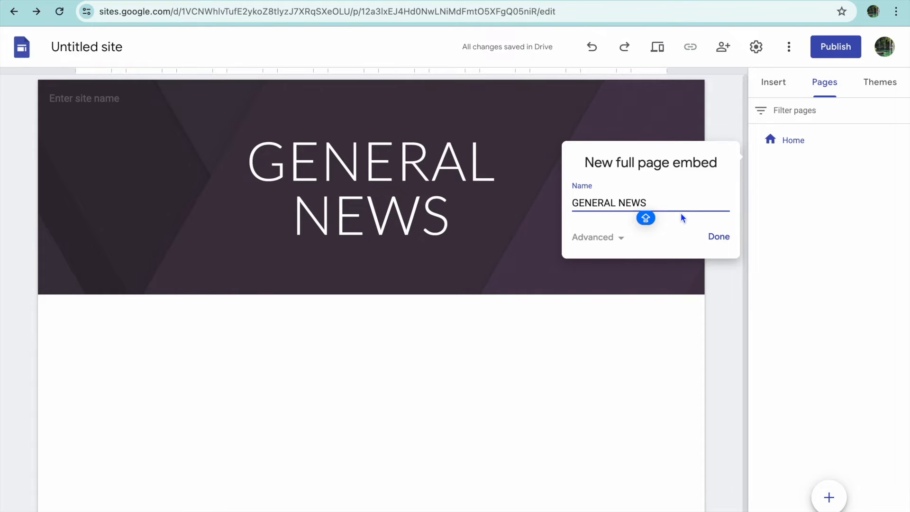
{"action": "left_click", "coordinate": [719, 237]}
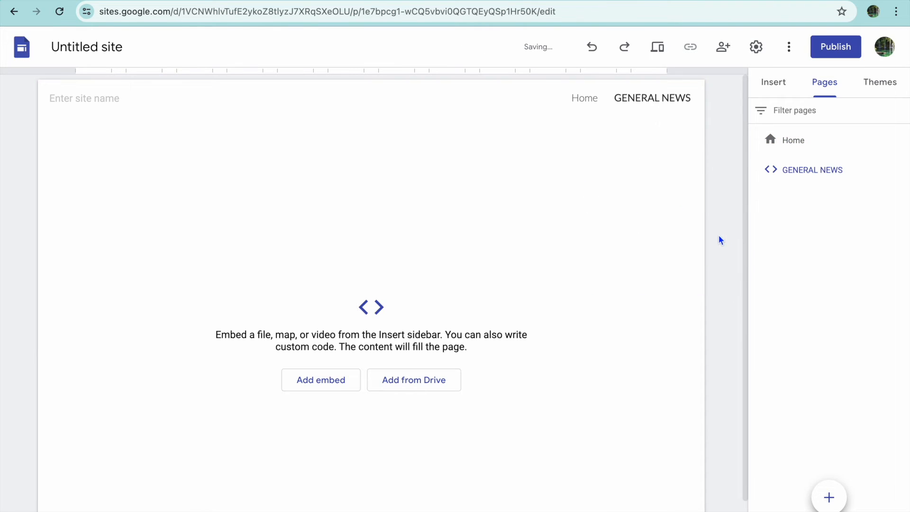
Insert the copied Daily Mail wall widget code as the embedded content of the GENERAL NEWS page.
{"action": "left_click", "coordinate": [326, 380]}
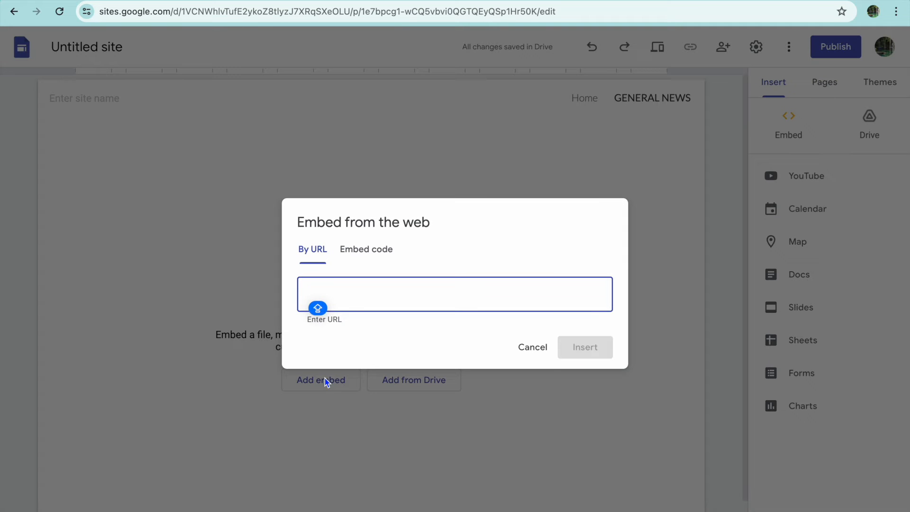
{"action": "left_click", "coordinate": [363, 250]}
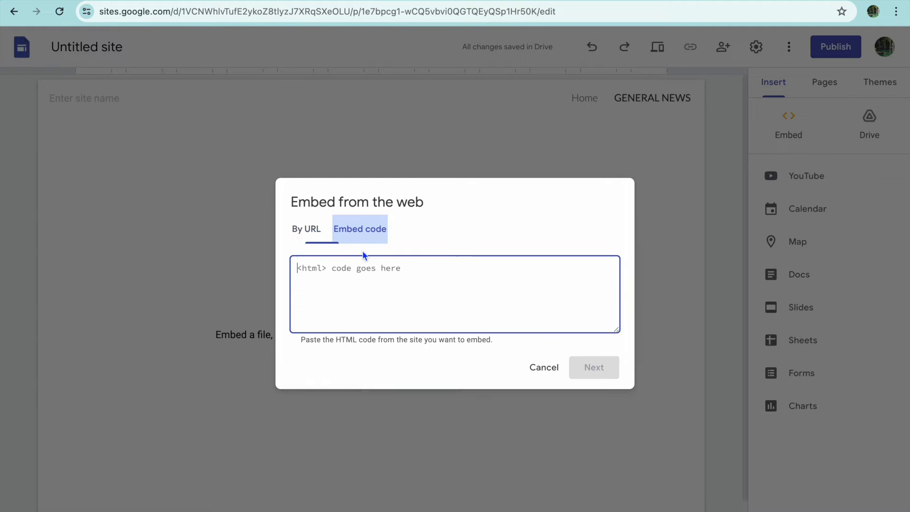
{"action": "right_click", "coordinate": [358, 279]}
{"action": "left_click", "coordinate": [386, 368]}
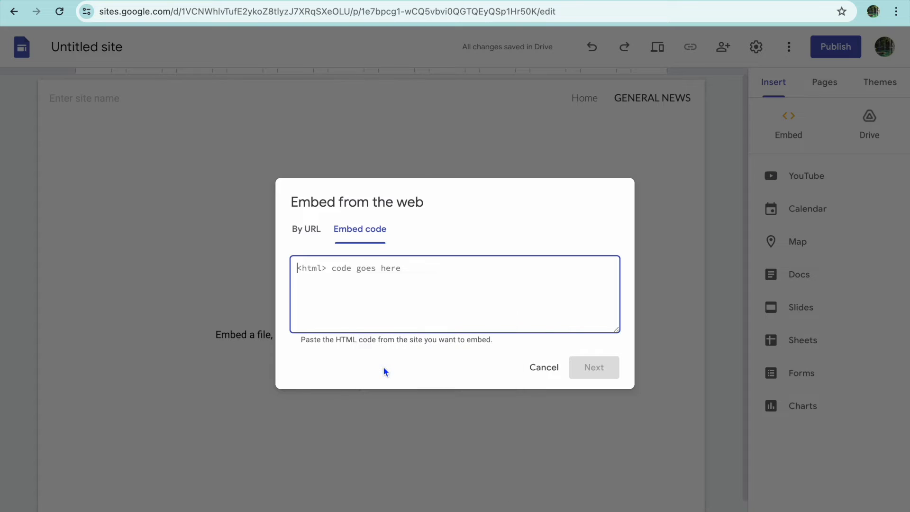
{"action": "left_click", "coordinate": [594, 367]}
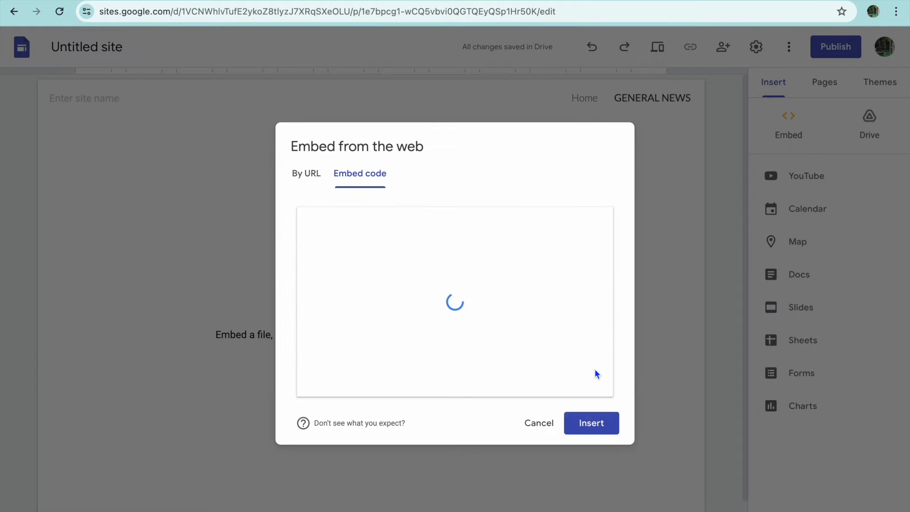
{"action": "left_click", "coordinate": [602, 425]}
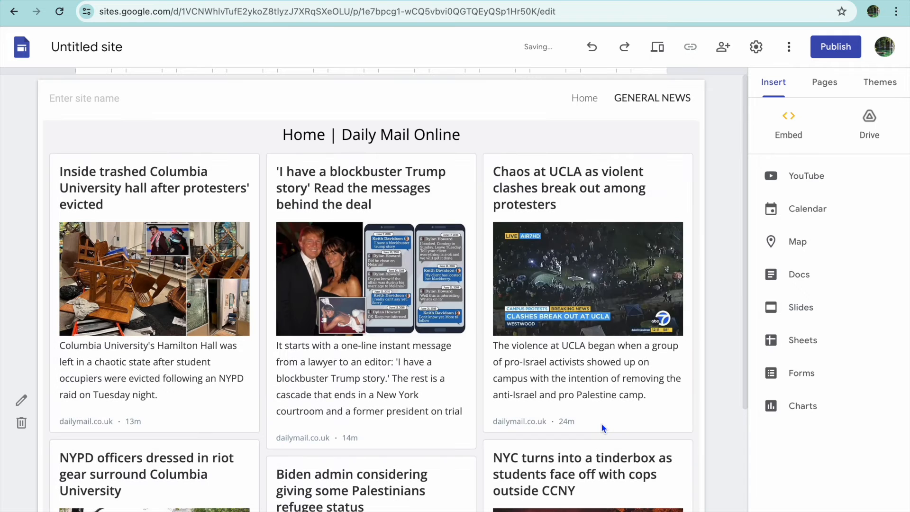
{"action": "scroll", "coordinate": [602, 423], "scroll_direction": "down", "scroll_amount": 3}
{"action": "scroll", "coordinate": [602, 424], "scroll_direction": "up", "scroll_amount": 4}
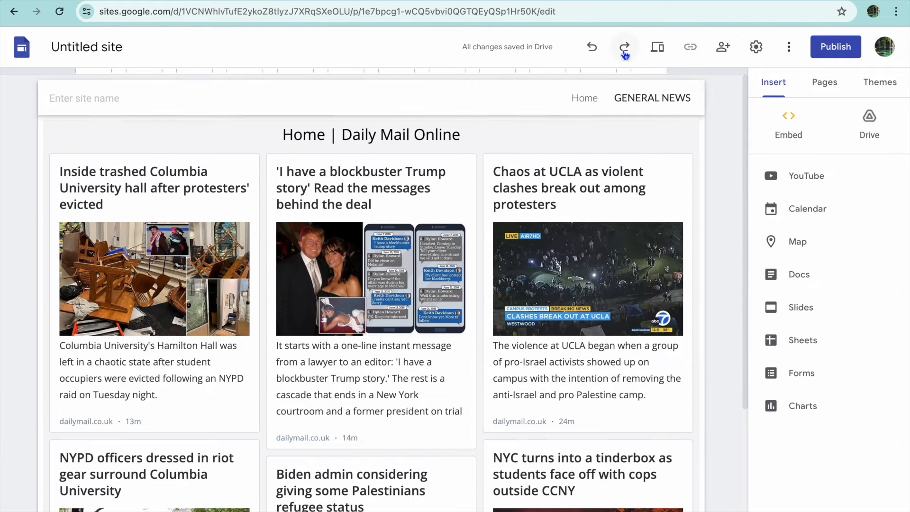
Switch back to RSS.app, dismiss the wall widget's embed code dialog and start a new feed.
{"action": "key", "text": "ctrl+Tab"}
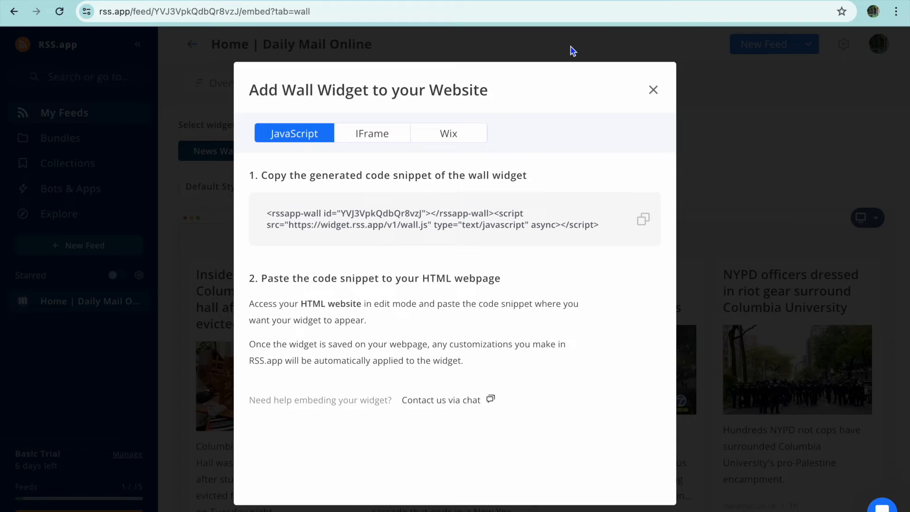
{"action": "left_click", "coordinate": [654, 91]}
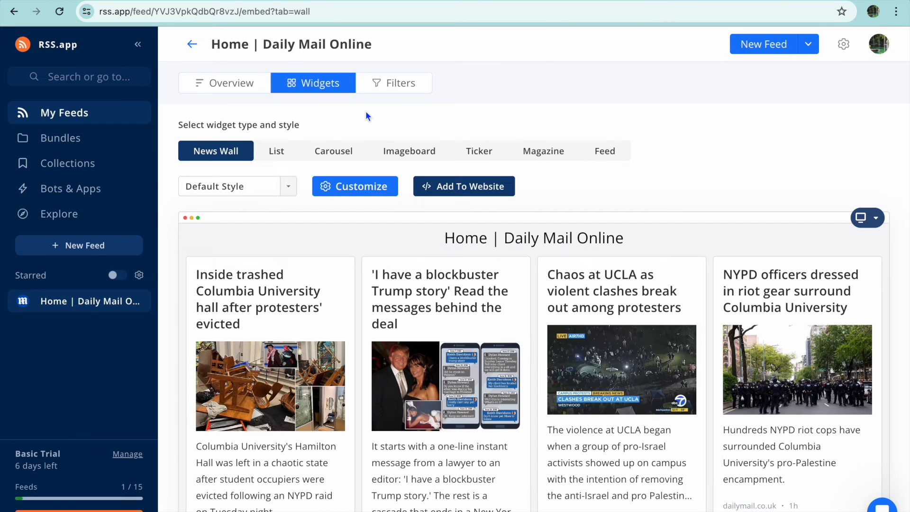
{"action": "left_click", "coordinate": [104, 247]}
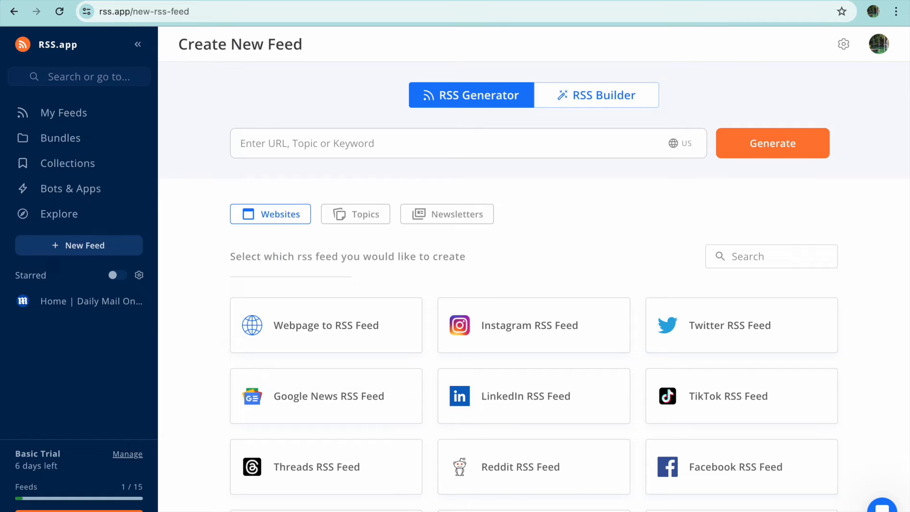
Switch to the open ESPN site and copy its homepage URL.
{"action": "left_click", "coordinate": [256, 1]}
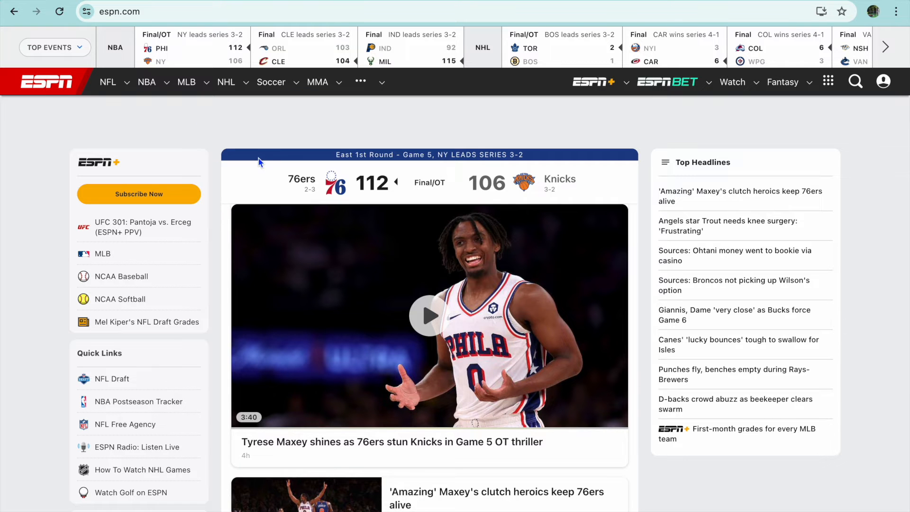
{"action": "left_click", "coordinate": [179, 15]}
{"action": "right_click", "coordinate": [180, 15]}
{"action": "left_click", "coordinate": [209, 115]}
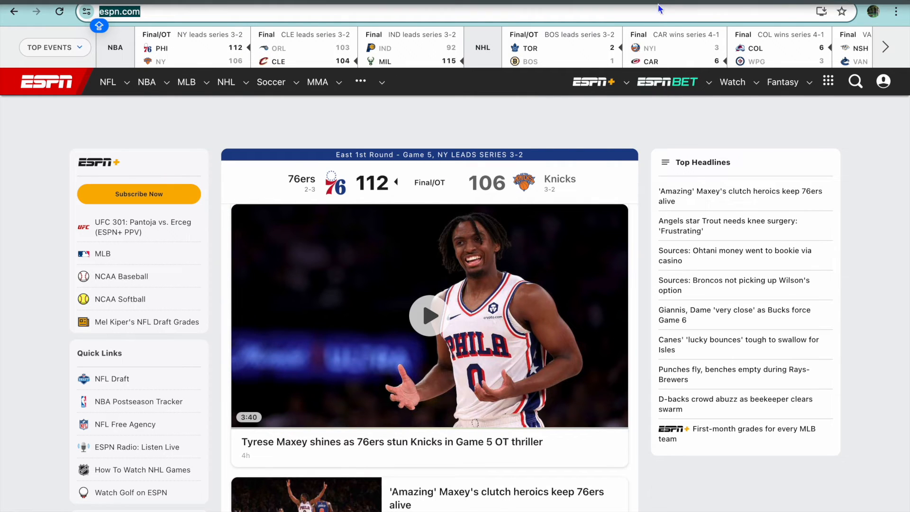
{"action": "left_click", "coordinate": [677, 1]}
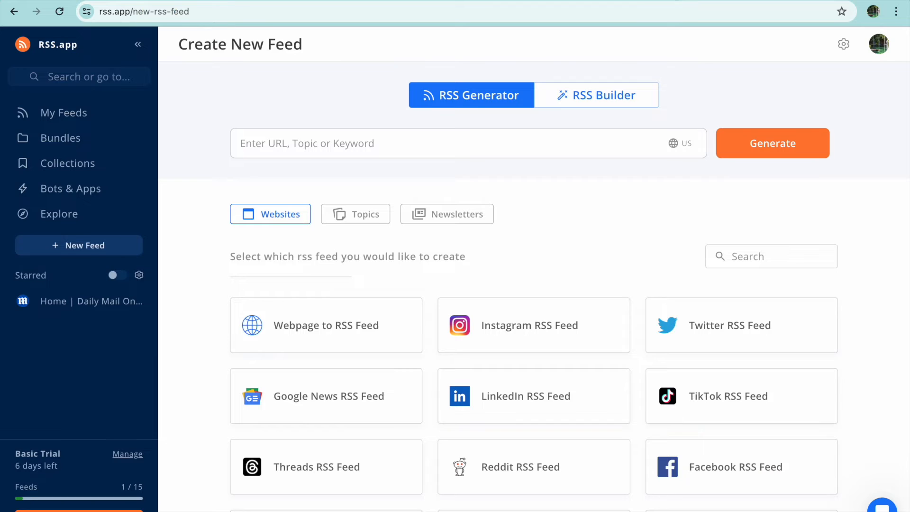
{"action": "right_click", "coordinate": [360, 148]}
{"action": "left_click", "coordinate": [376, 236]}
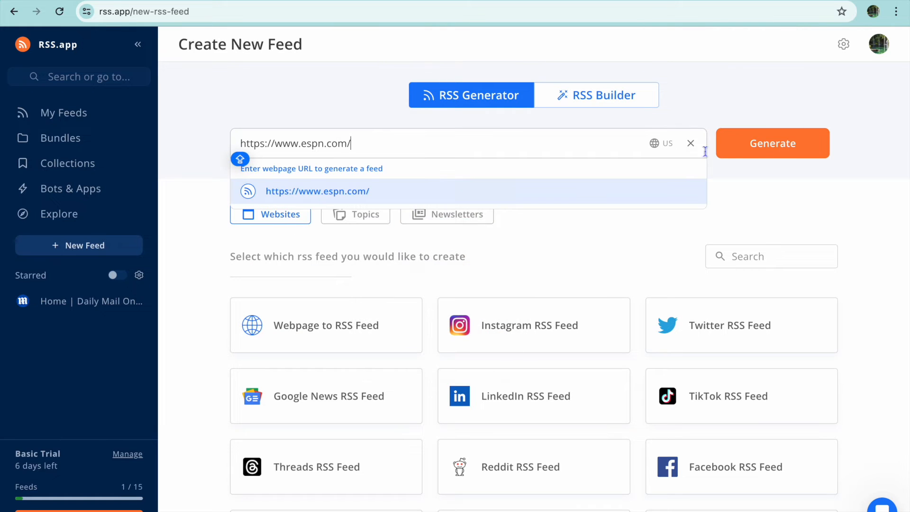
{"action": "left_click", "coordinate": [782, 147]}
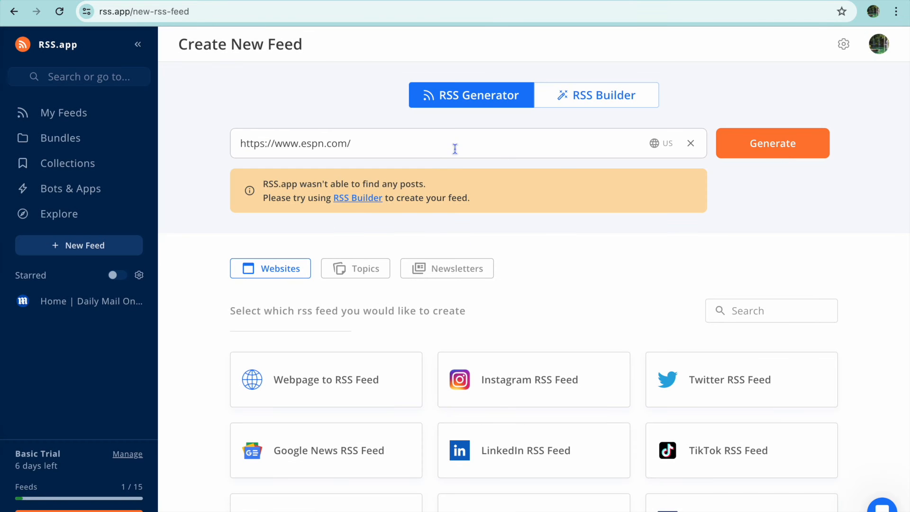
{"action": "left_click", "coordinate": [455, 148]}
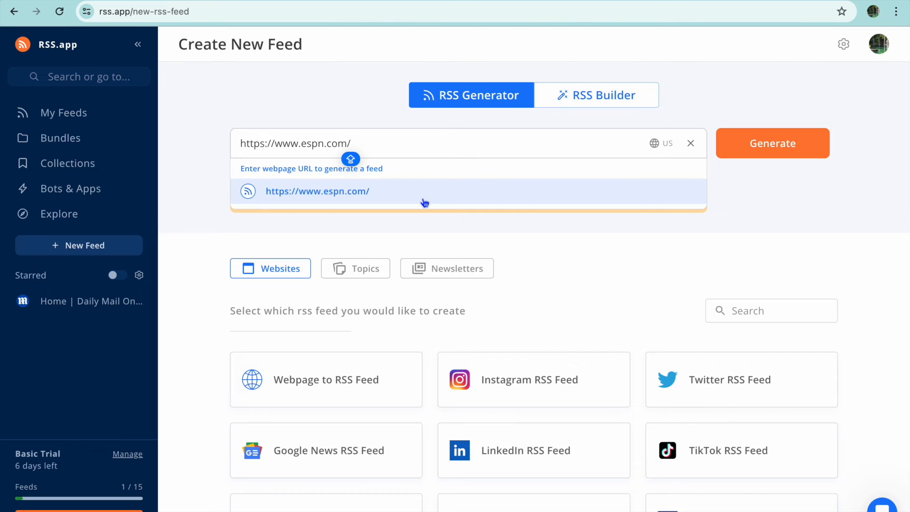
{"action": "type", "text": "soccer/"}
{"action": "scroll", "coordinate": [534, 235], "scroll_direction": "down", "scroll_amount": 6}
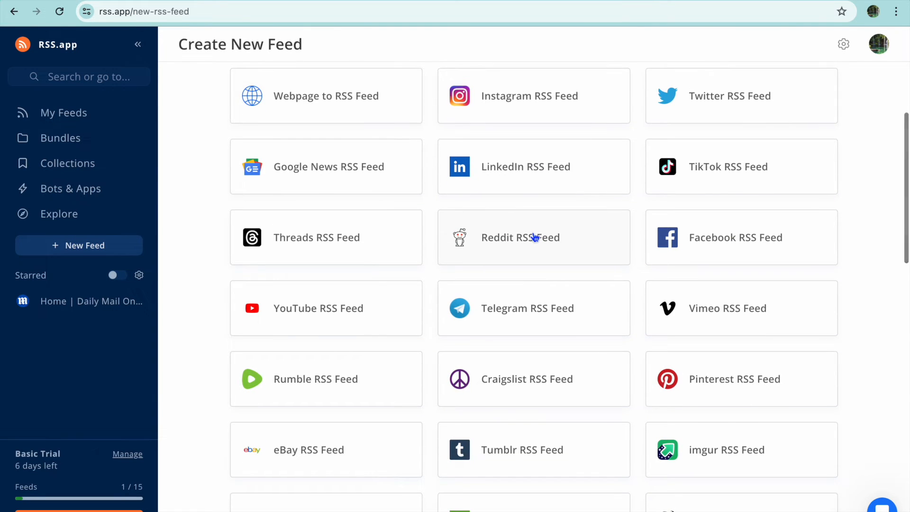
{"action": "scroll", "coordinate": [535, 237], "scroll_direction": "down", "scroll_amount": 8}
{"action": "scroll", "coordinate": [536, 237], "scroll_direction": "down", "scroll_amount": 2}
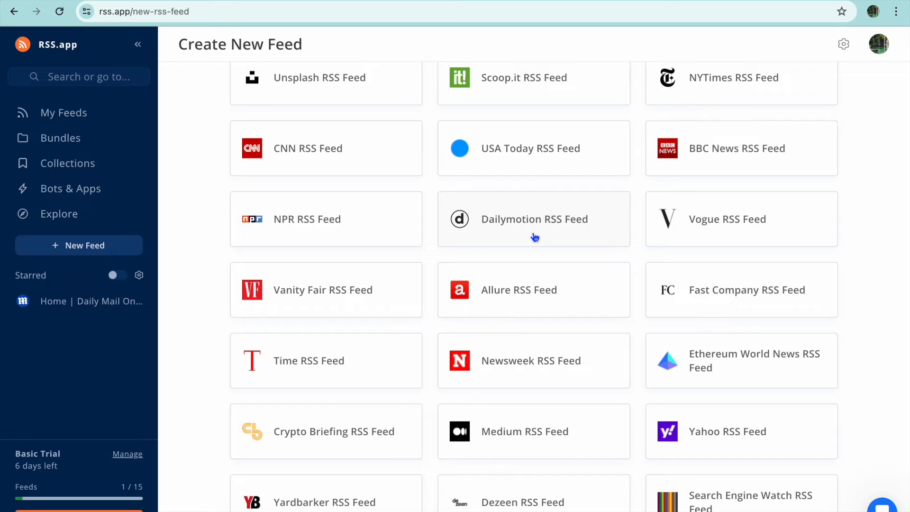
{"action": "scroll", "coordinate": [535, 237], "scroll_direction": "down", "scroll_amount": 1}
{"action": "scroll", "coordinate": [536, 237], "scroll_direction": "up", "scroll_amount": 2}
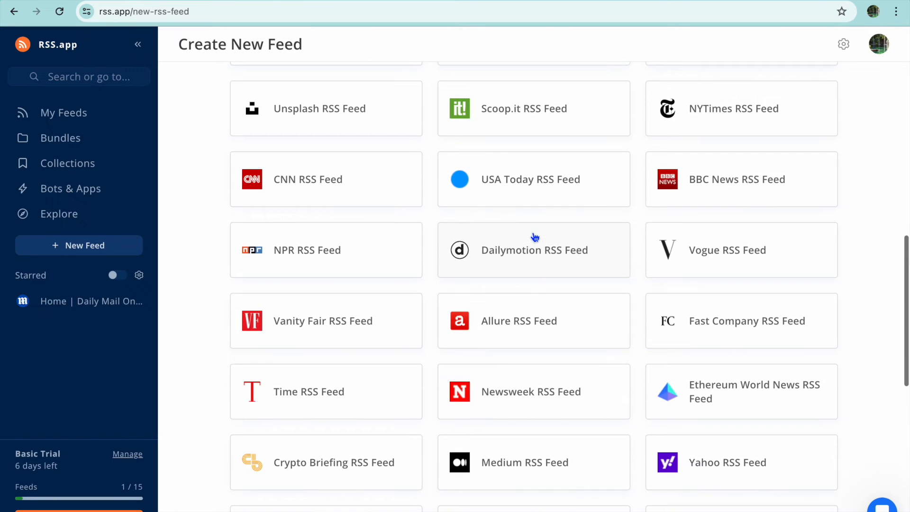
{"action": "left_click", "coordinate": [703, 188]}
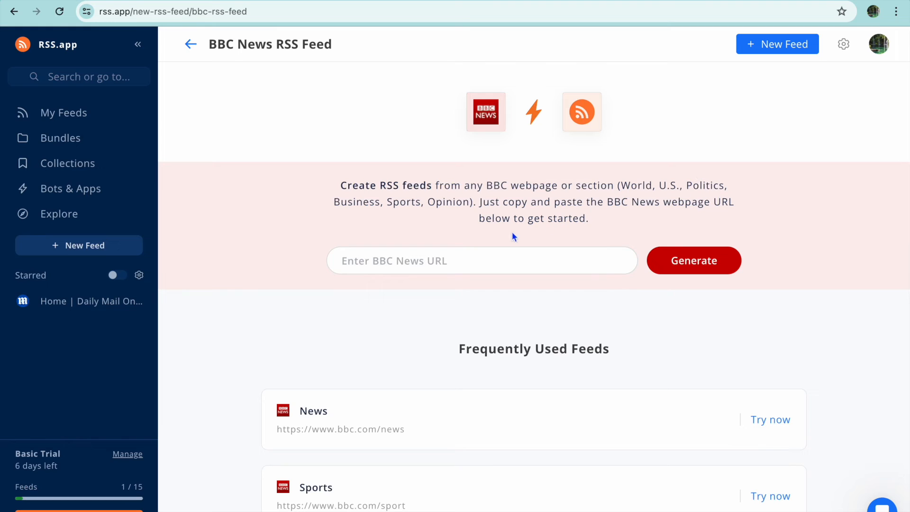
{"action": "scroll", "coordinate": [508, 233], "scroll_direction": "down", "scroll_amount": 4}
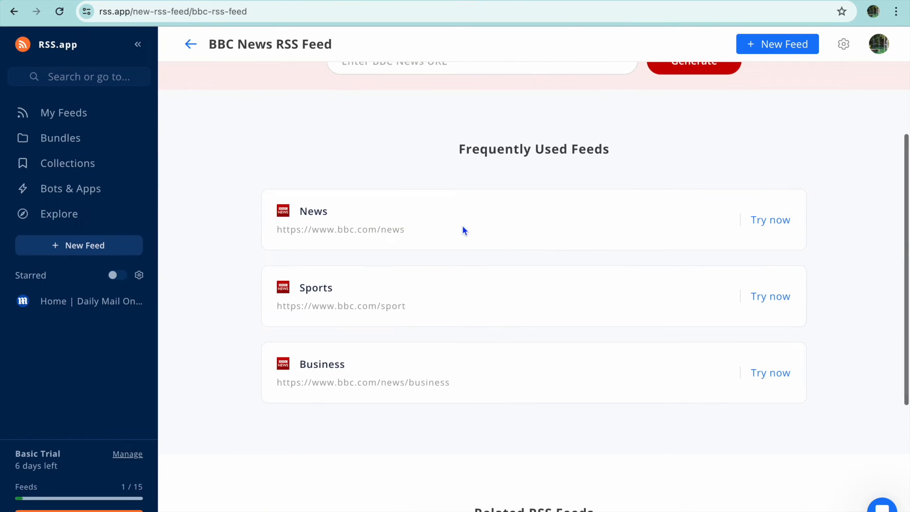
{"action": "left_click", "coordinate": [765, 298]}
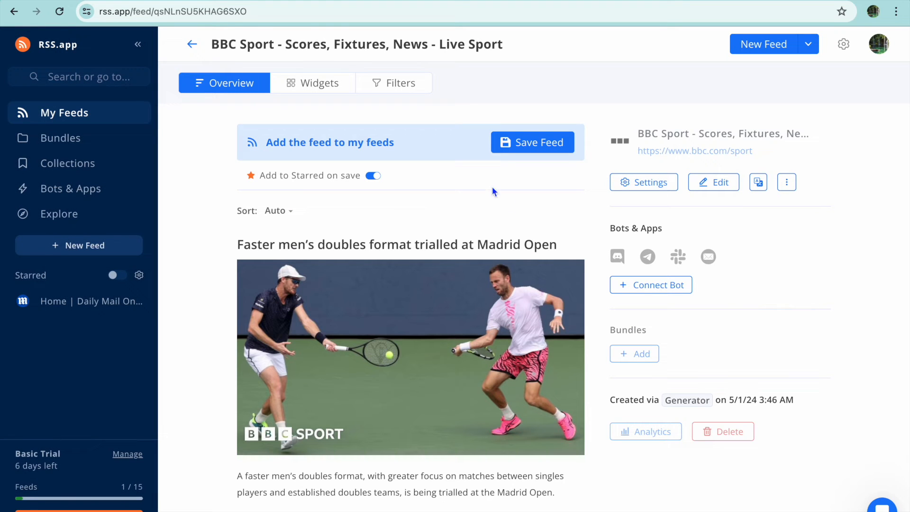
Preview the BBC Sport feed as the News Wall, Ticker, Carousel and List widget types.
{"action": "left_click", "coordinate": [319, 85]}
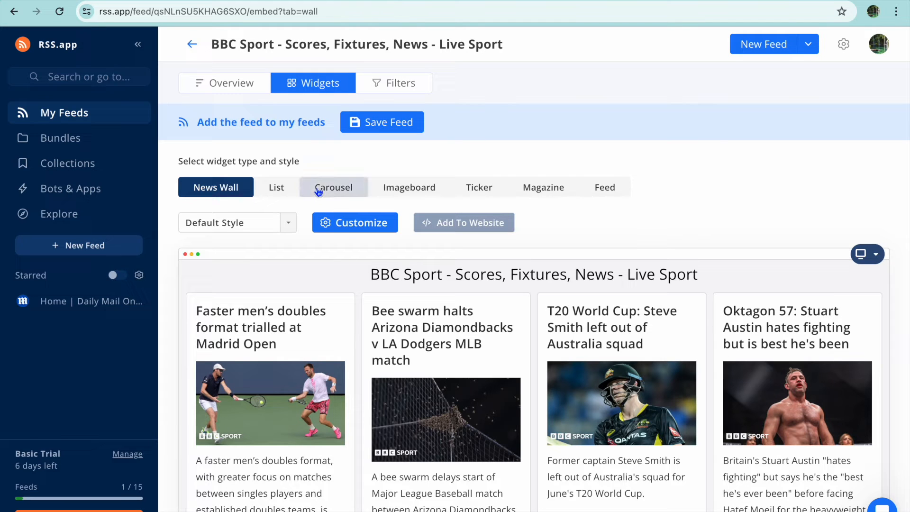
{"action": "left_click", "coordinate": [470, 189]}
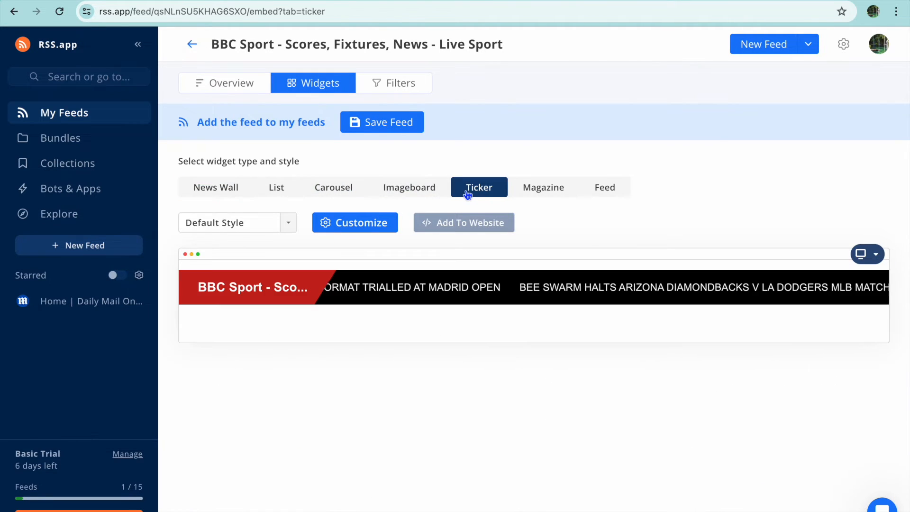
{"action": "left_click", "coordinate": [329, 190]}
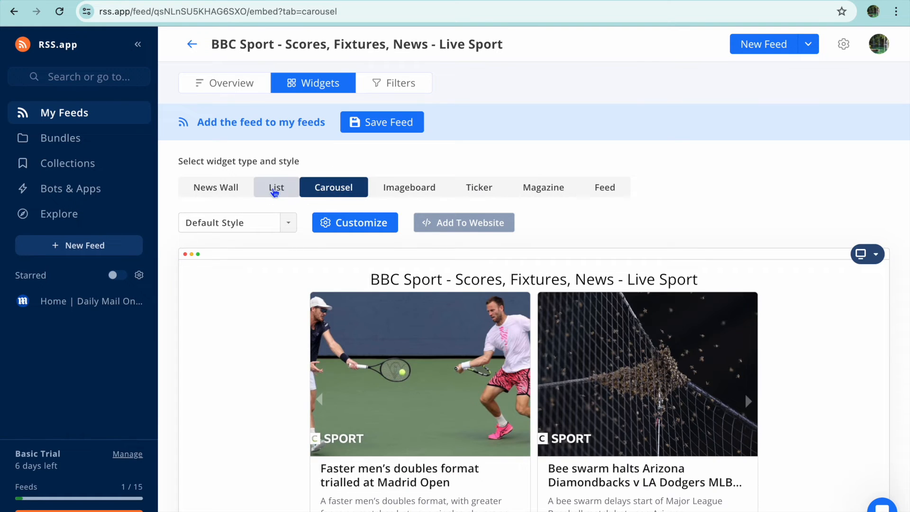
{"action": "left_click", "coordinate": [276, 188]}
{"action": "scroll", "coordinate": [360, 345], "scroll_direction": "down", "scroll_amount": 3}
{"action": "scroll", "coordinate": [360, 345], "scroll_direction": "down", "scroll_amount": 5}
{"action": "scroll", "coordinate": [229, 201], "scroll_direction": "up", "scroll_amount": 8}
Select the News Wall widget type for the BBC Sport feed and save the feed to My Feeds.
{"action": "left_click", "coordinate": [219, 190]}
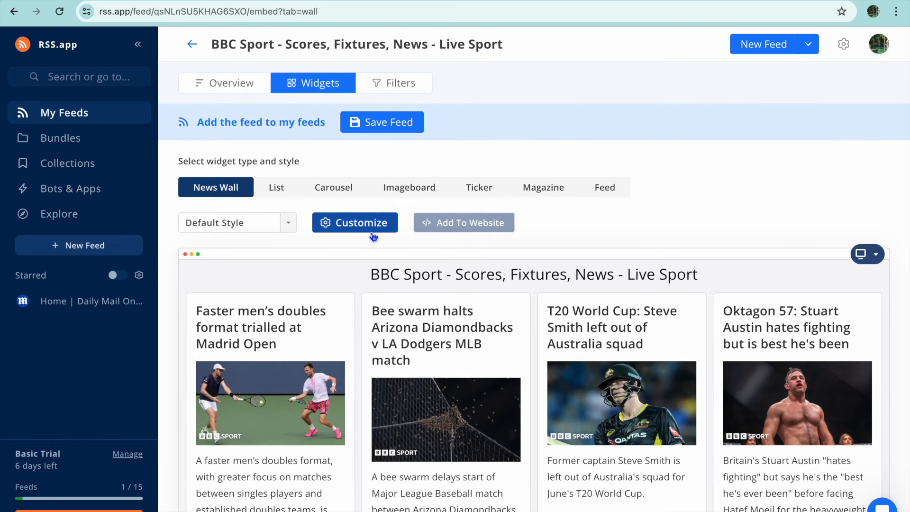
{"action": "left_click", "coordinate": [384, 123]}
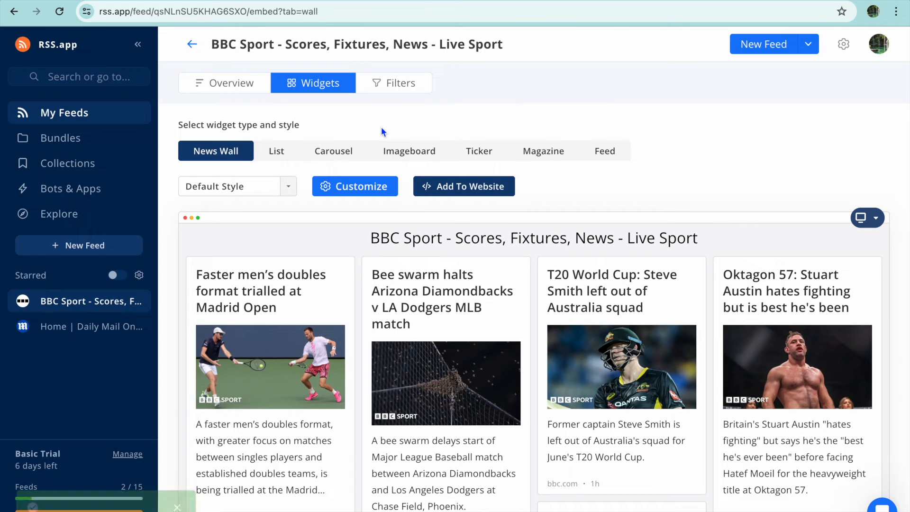
Copy the JavaScript embed code of the BBC Sport wall widget and switch to the Google Sites editor.
{"action": "left_click", "coordinate": [450, 188]}
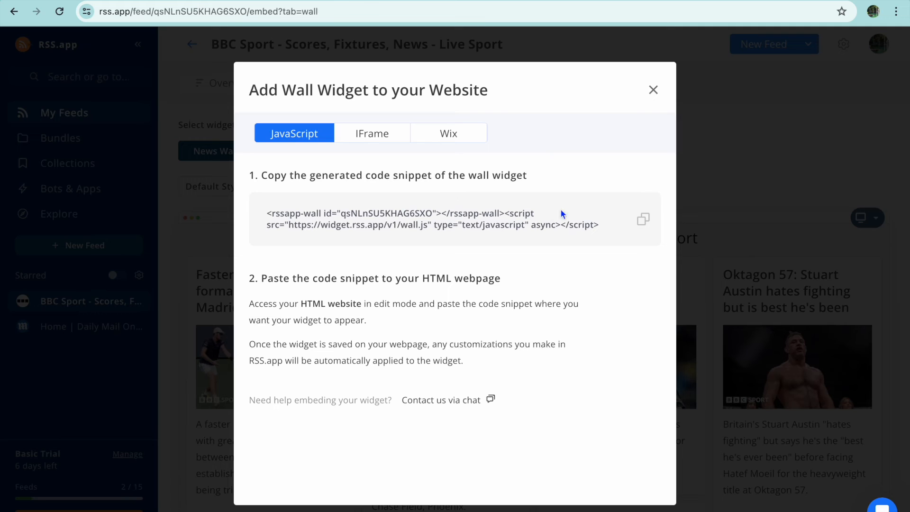
{"action": "left_click", "coordinate": [644, 221]}
{"action": "key", "text": "ctrl+Tab"}
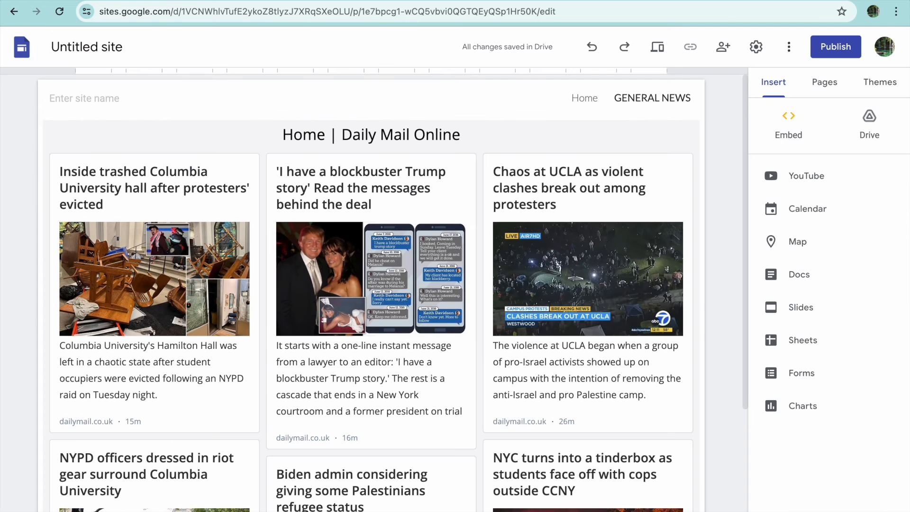
Add a new full page embed named SPORTS to the site.
{"action": "left_click", "coordinate": [826, 92]}
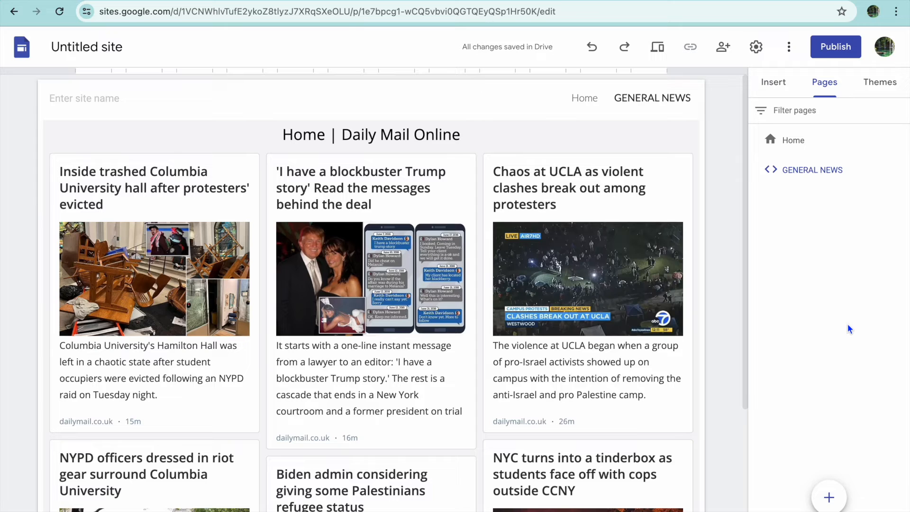
{"action": "mouse_move", "coordinate": [833, 496]}
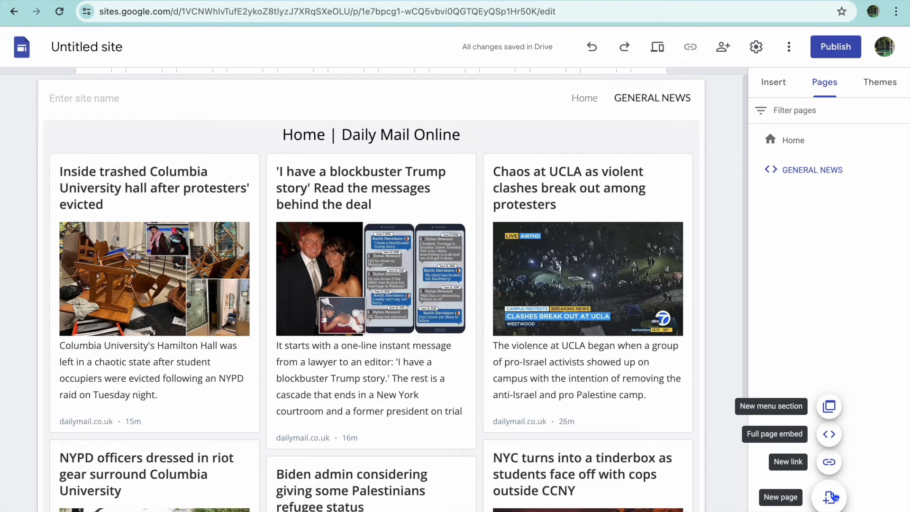
{"action": "left_click", "coordinate": [829, 436]}
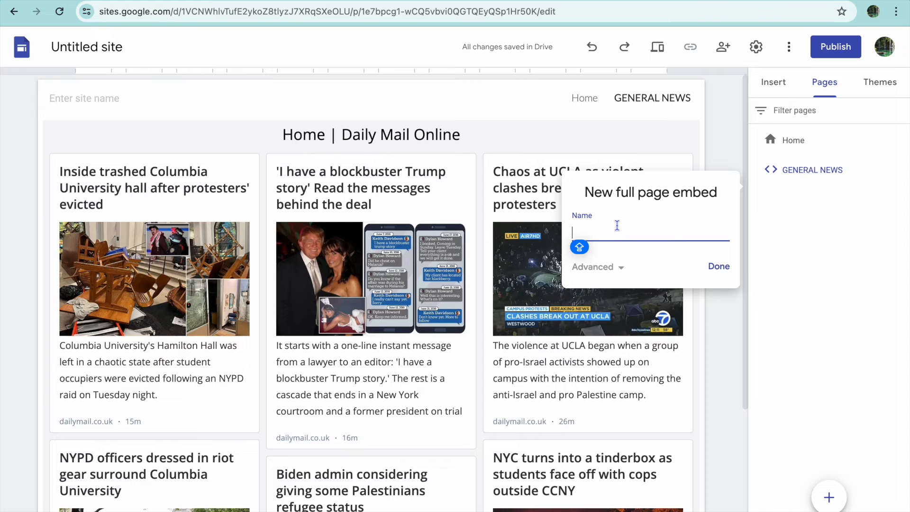
{"action": "type", "text": "SPO"}
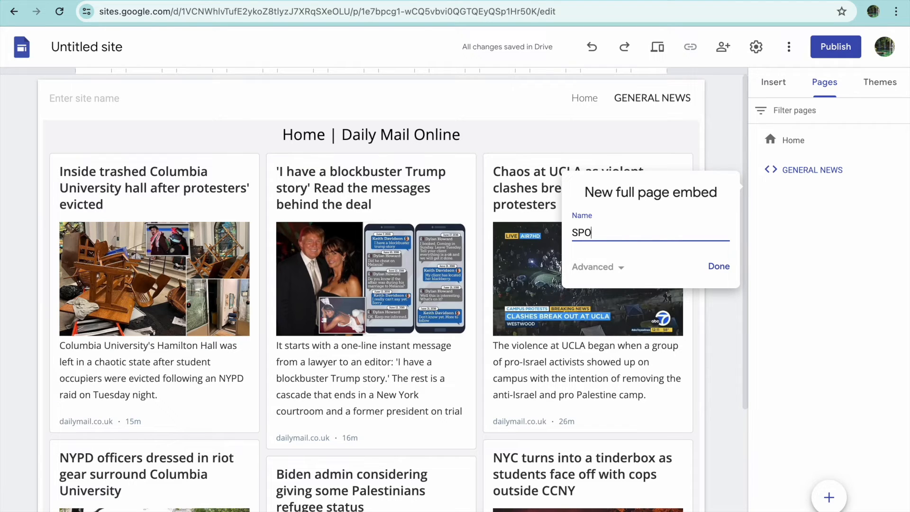
{"action": "type", "text": "RTS"}
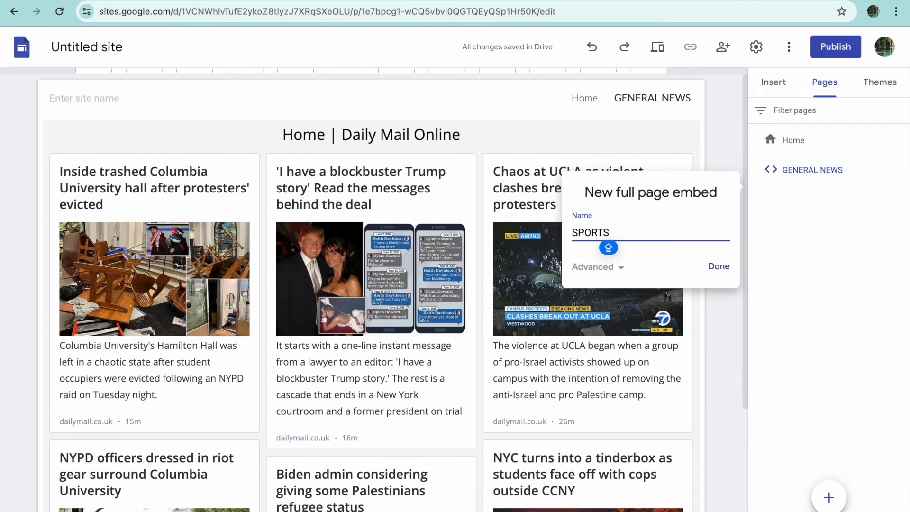
{"action": "left_click", "coordinate": [727, 268]}
Embed the copied BBC Sport wall widget code on the SPORTS page and look through the inserted feed.
{"action": "left_click", "coordinate": [320, 382]}
{"action": "left_click", "coordinate": [369, 260]}
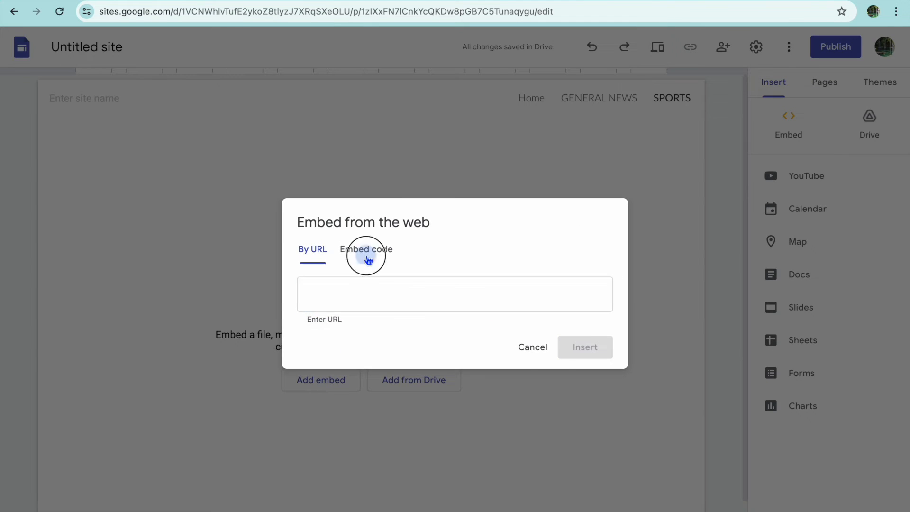
{"action": "right_click", "coordinate": [366, 282]}
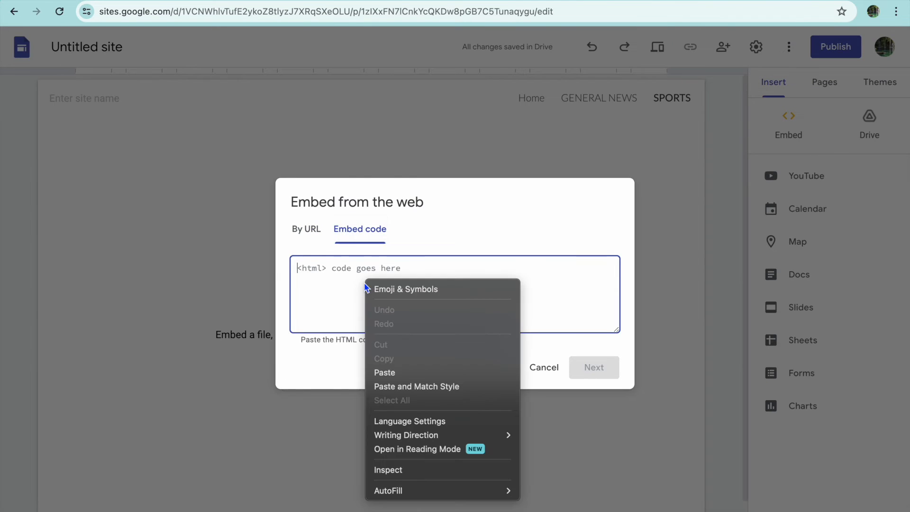
{"action": "left_click", "coordinate": [408, 373]}
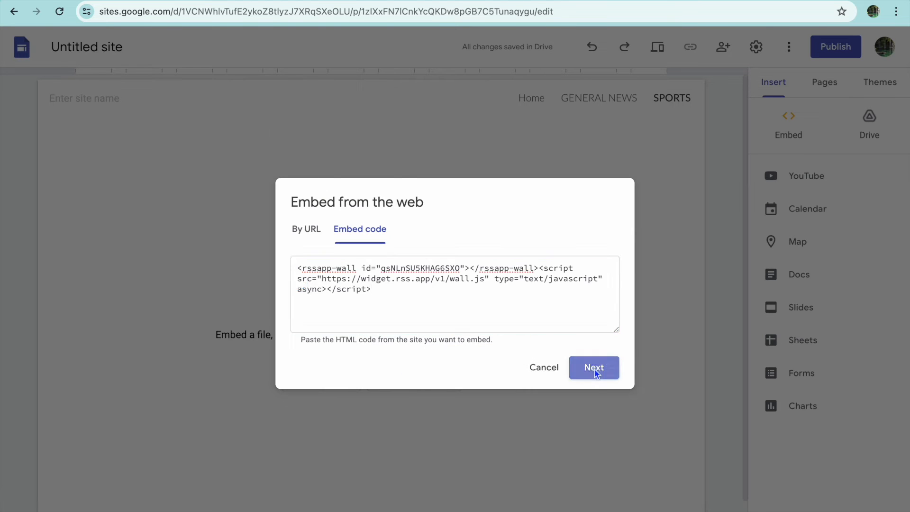
{"action": "left_click", "coordinate": [595, 369]}
{"action": "left_click", "coordinate": [593, 428]}
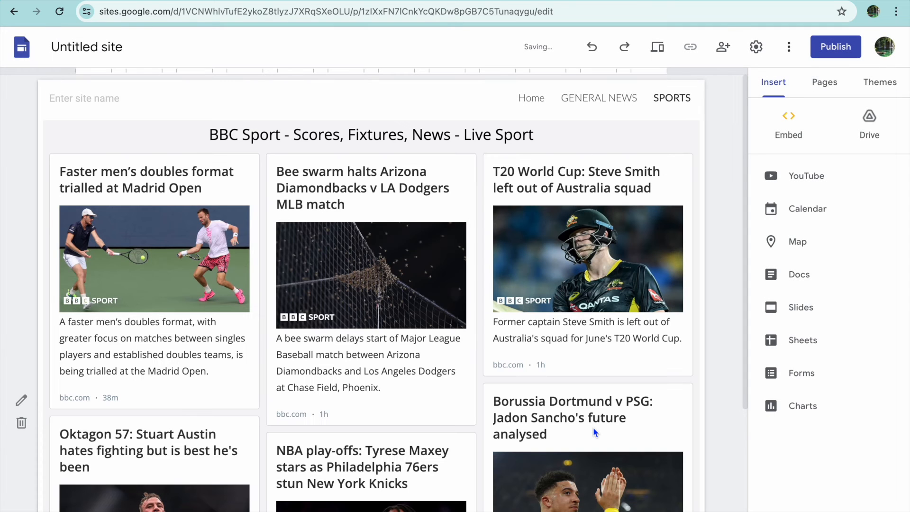
{"action": "scroll", "coordinate": [511, 246], "scroll_direction": "down", "scroll_amount": 4}
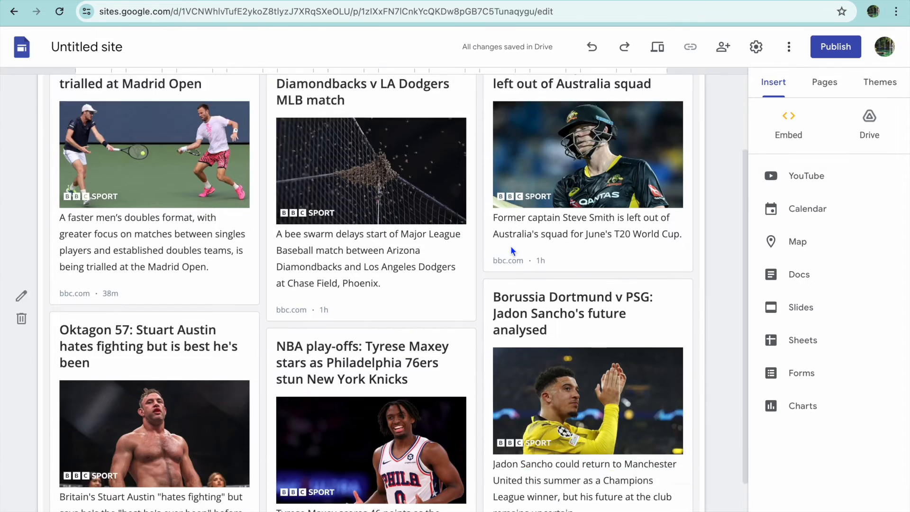
{"action": "scroll", "coordinate": [512, 252], "scroll_direction": "up", "scroll_amount": 4}
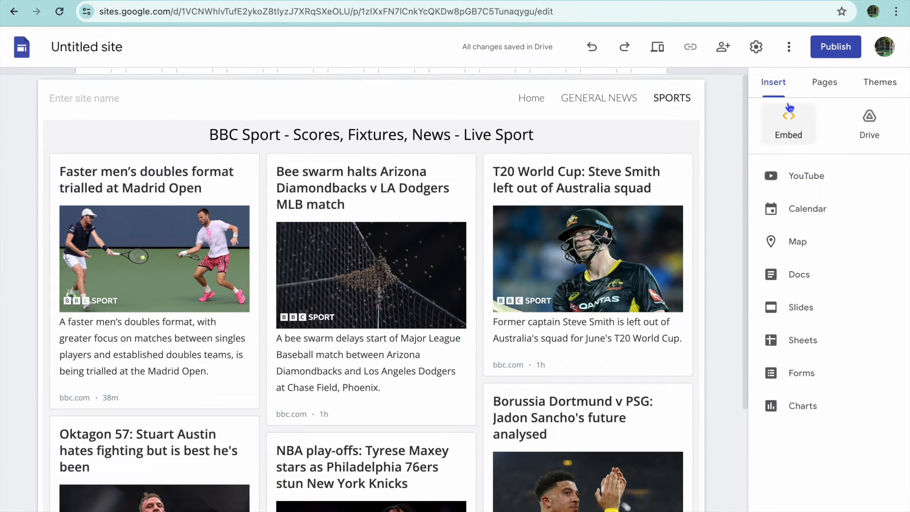
Make the GENERAL NEWS page the site's homepage.
{"action": "left_click", "coordinate": [825, 86]}
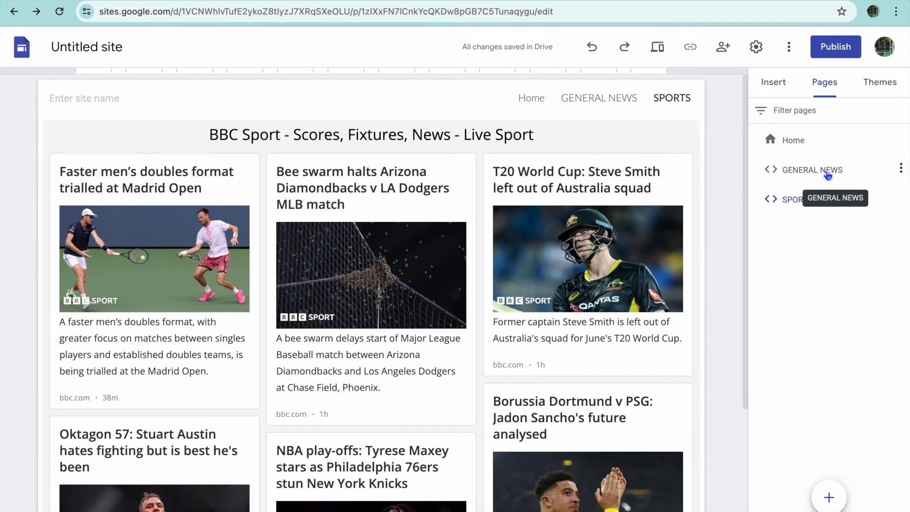
{"action": "left_click", "coordinate": [901, 170]}
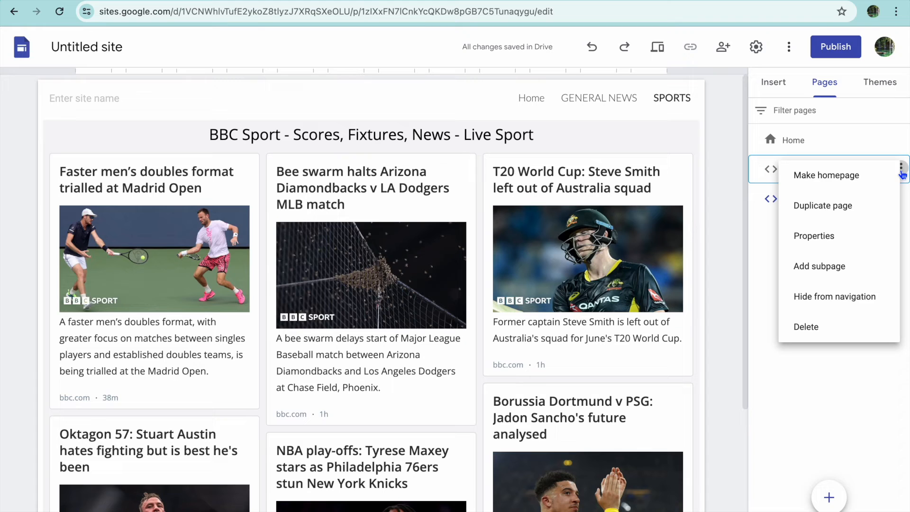
{"action": "left_click", "coordinate": [843, 185]}
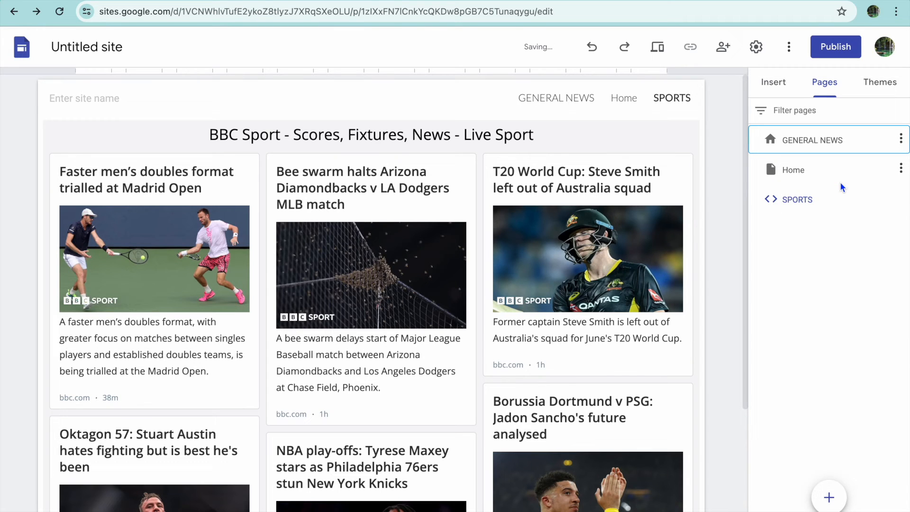
Move the SPORTS page directly below GENERAL NEWS and delete the old Home page.
{"action": "left_click_drag", "start_coordinate": [797, 203], "coordinate": [796, 171]}
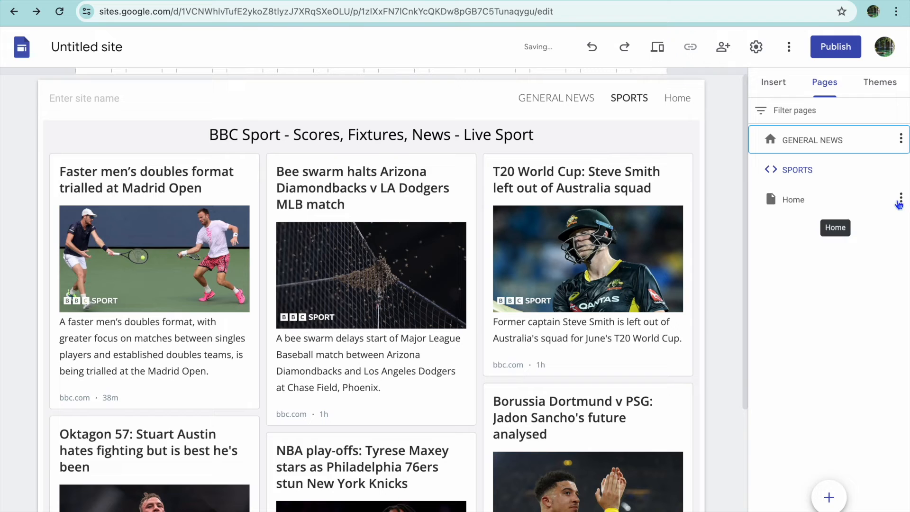
{"action": "left_click", "coordinate": [901, 200]}
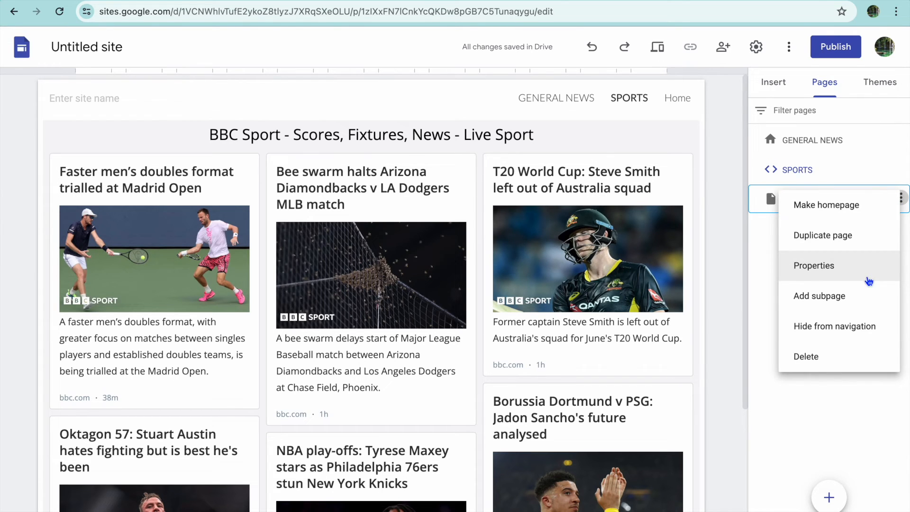
{"action": "left_click", "coordinate": [831, 366]}
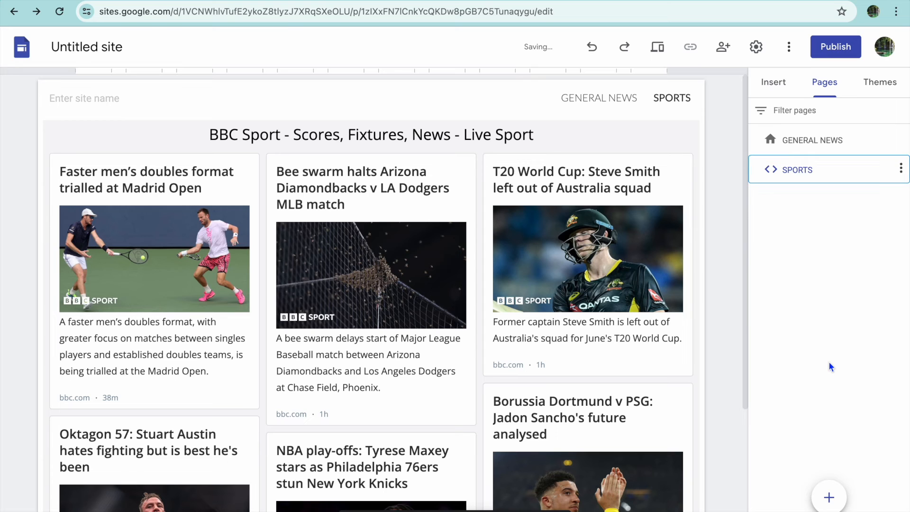
Check the GENERAL NEWS and SPORTS pages in the editor through the site navigation.
{"action": "left_click", "coordinate": [603, 101]}
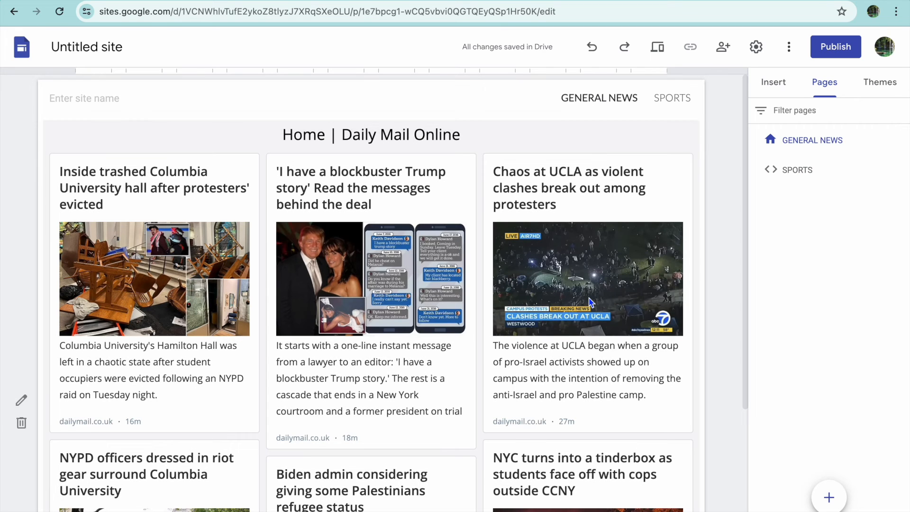
{"action": "scroll", "coordinate": [589, 302], "scroll_direction": "down", "scroll_amount": 3}
{"action": "scroll", "coordinate": [589, 299], "scroll_direction": "up", "scroll_amount": 3}
{"action": "left_click", "coordinate": [669, 100]}
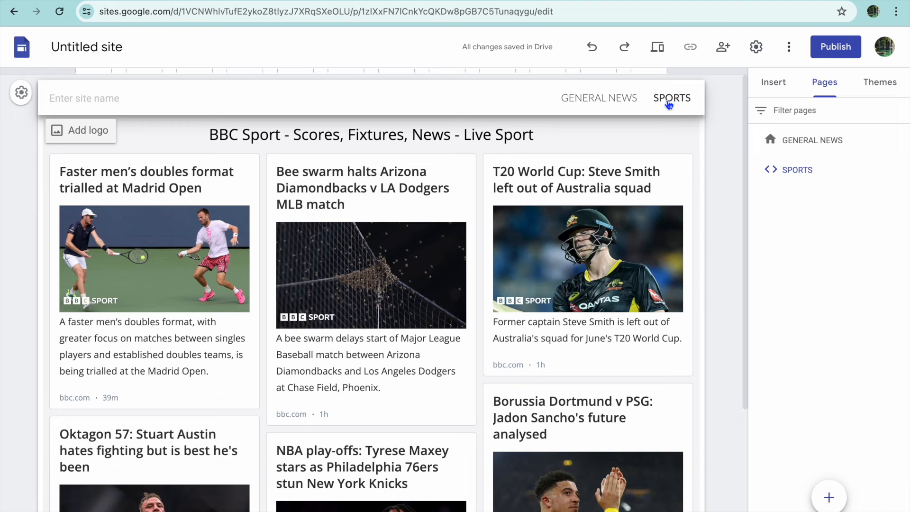
Publish the site to the web with the web address news99o.
{"action": "left_click", "coordinate": [833, 47]}
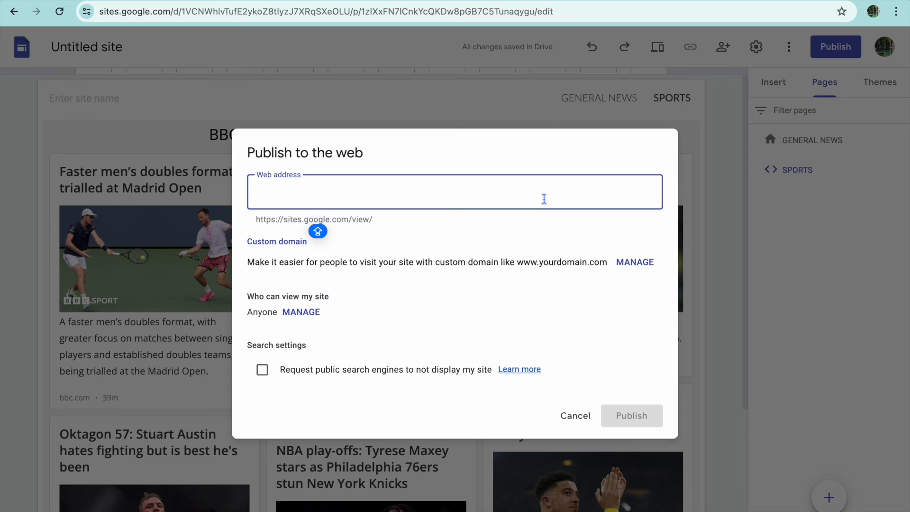
{"action": "type", "text": "news"}
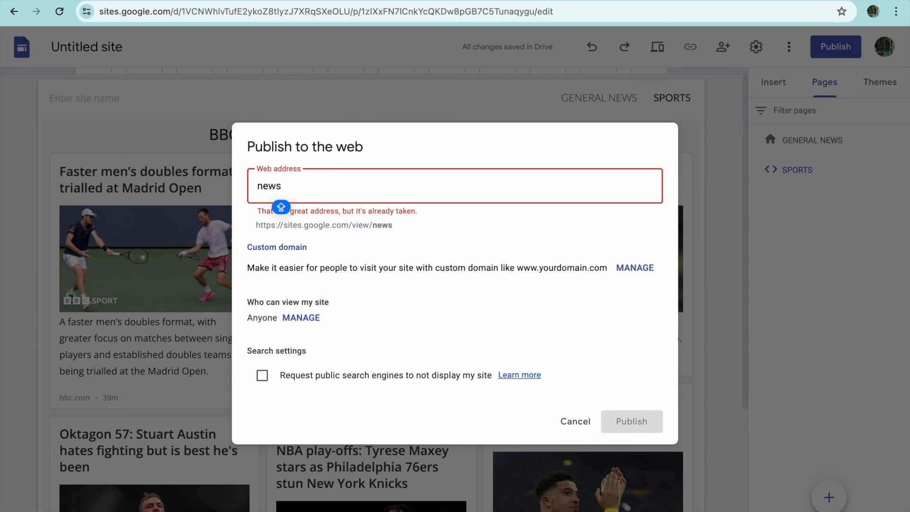
{"action": "type", "text": "99"}
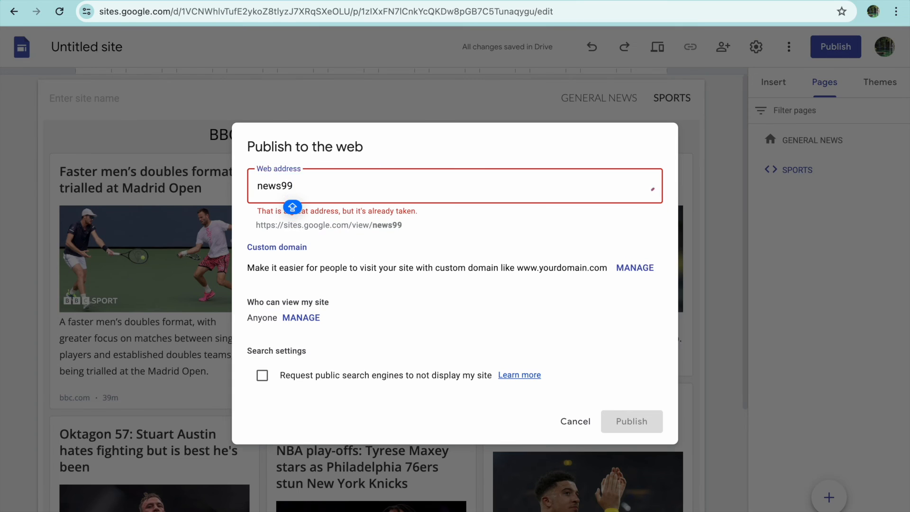
{"action": "type", "text": "o"}
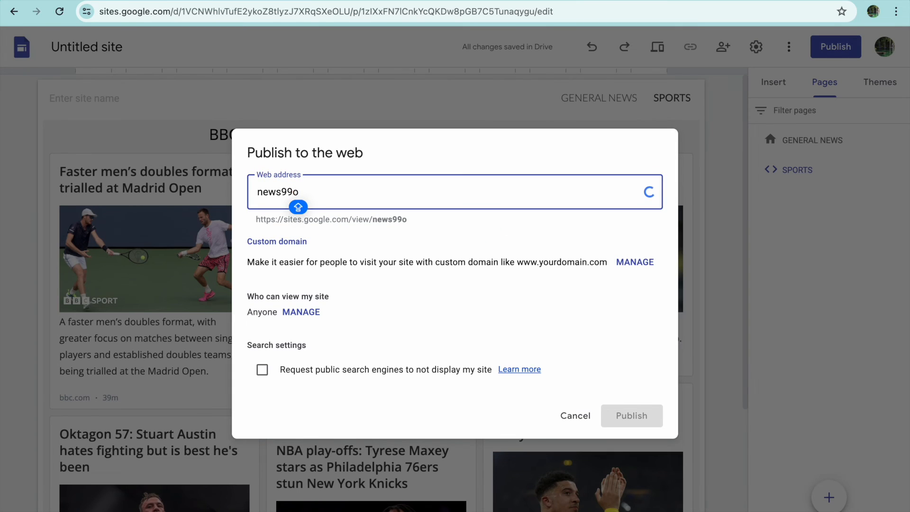
{"action": "left_click", "coordinate": [635, 416]}
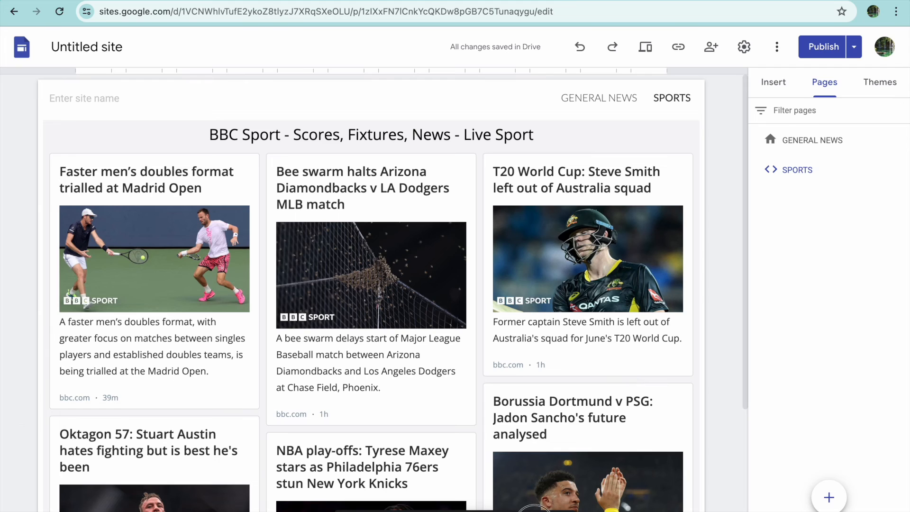
View the published site, browse its SPORTS page and go to the GENERAL NEWS page.
{"action": "left_click", "coordinate": [548, 511]}
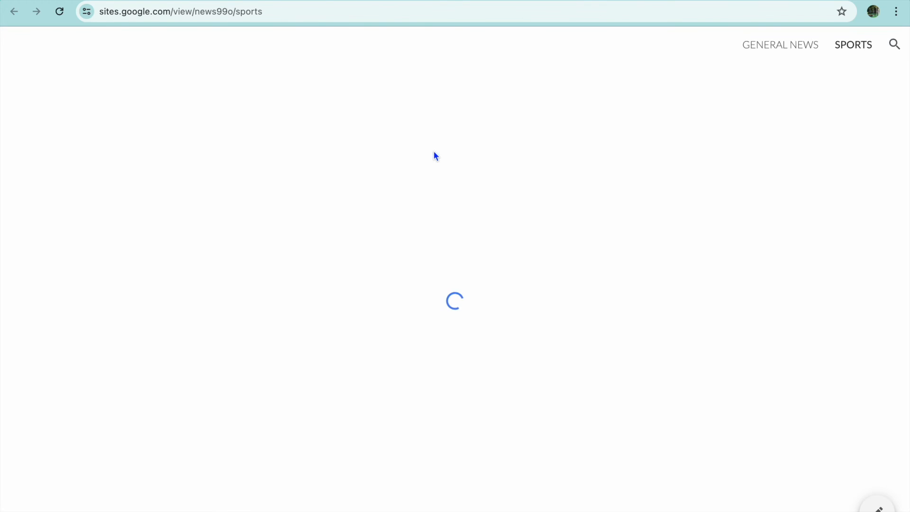
{"action": "scroll", "coordinate": [437, 157], "scroll_direction": "down", "scroll_amount": 10}
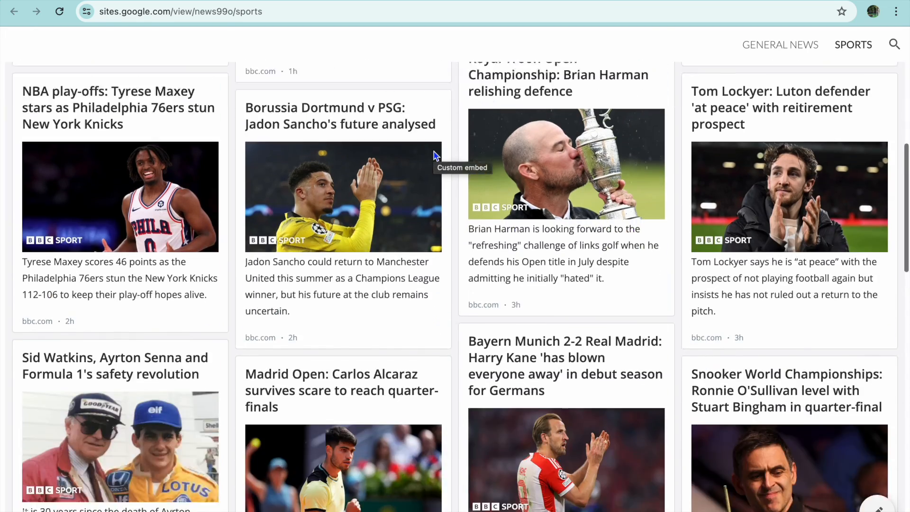
{"action": "scroll", "coordinate": [434, 152], "scroll_direction": "up", "scroll_amount": 10}
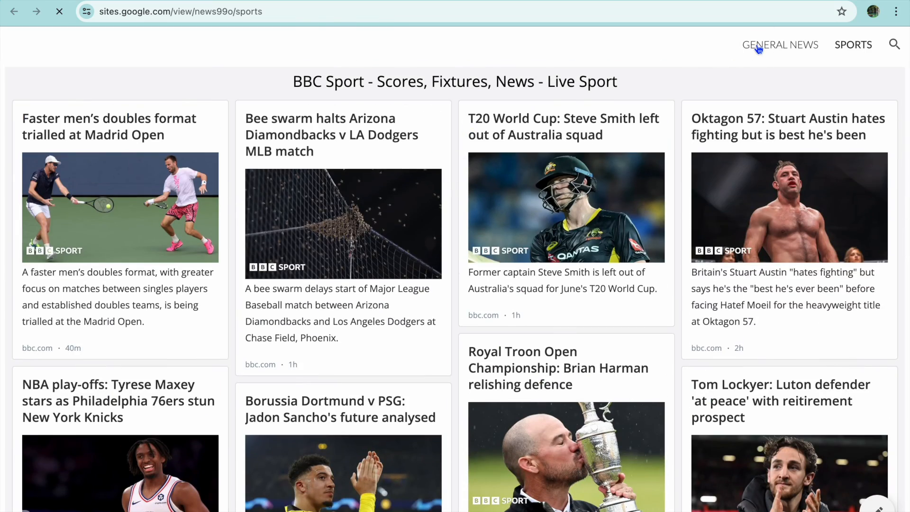
{"action": "left_click", "coordinate": [759, 49]}
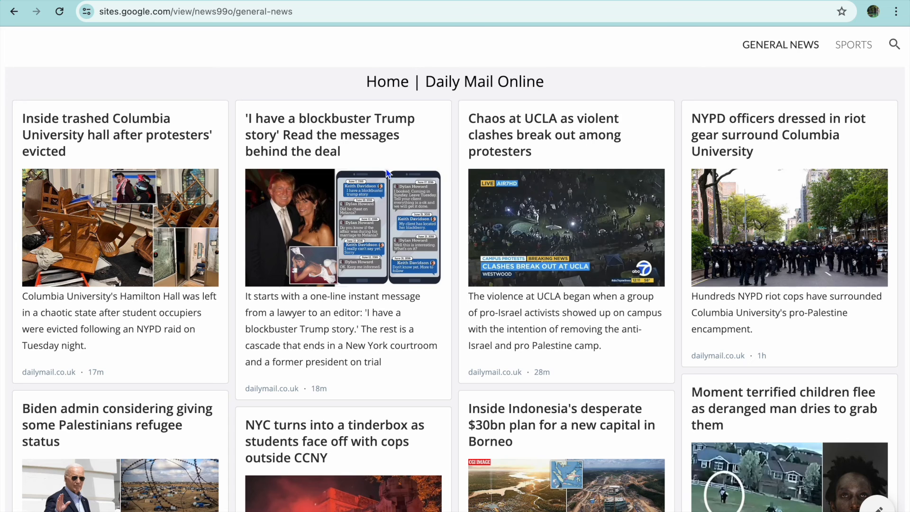
Open the "I have a blockbuster Trump story" article from GENERAL NEWS, close it and browse the rest of the page.
{"action": "left_click", "coordinate": [342, 141]}
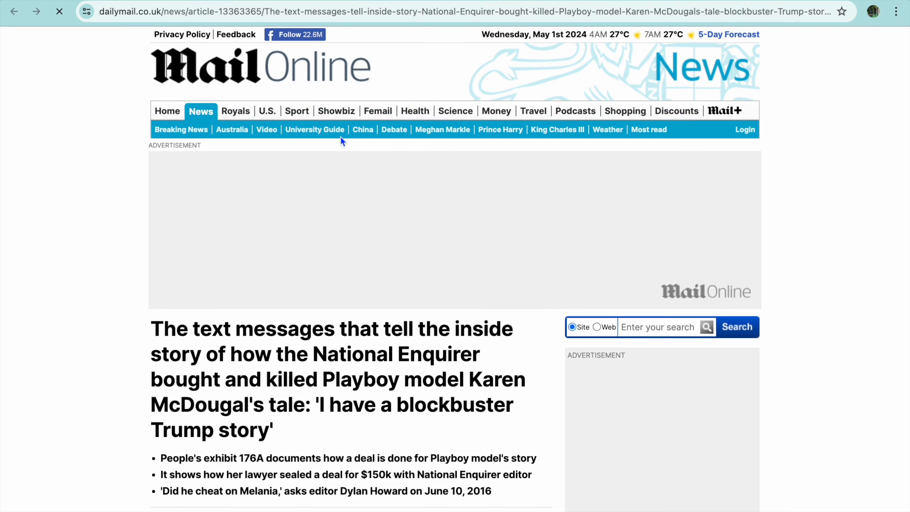
{"action": "left_click", "coordinate": [588, 0]}
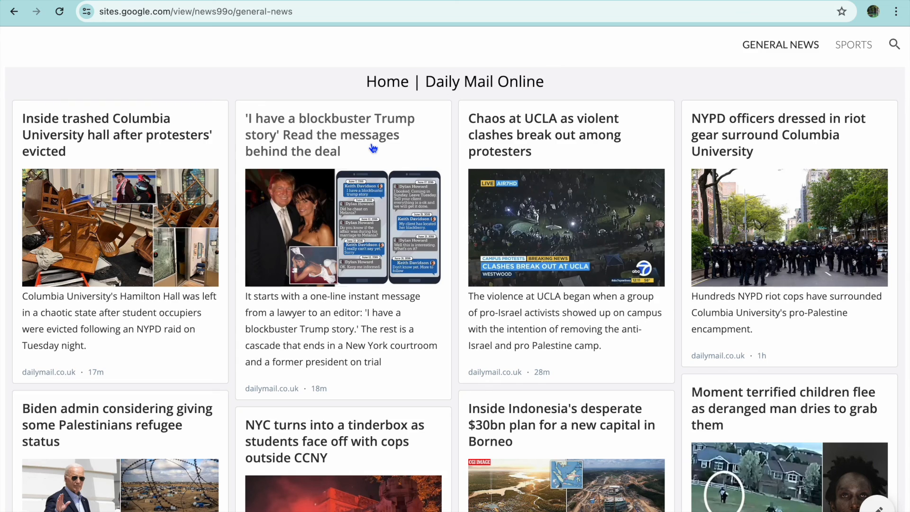
{"action": "scroll", "coordinate": [373, 149], "scroll_direction": "down", "scroll_amount": 14}
{"action": "scroll", "coordinate": [373, 148], "scroll_direction": "down", "scroll_amount": 5}
{"action": "scroll", "coordinate": [373, 149], "scroll_direction": "up", "scroll_amount": 10}
{"action": "scroll", "coordinate": [373, 149], "scroll_direction": "up", "scroll_amount": 6}
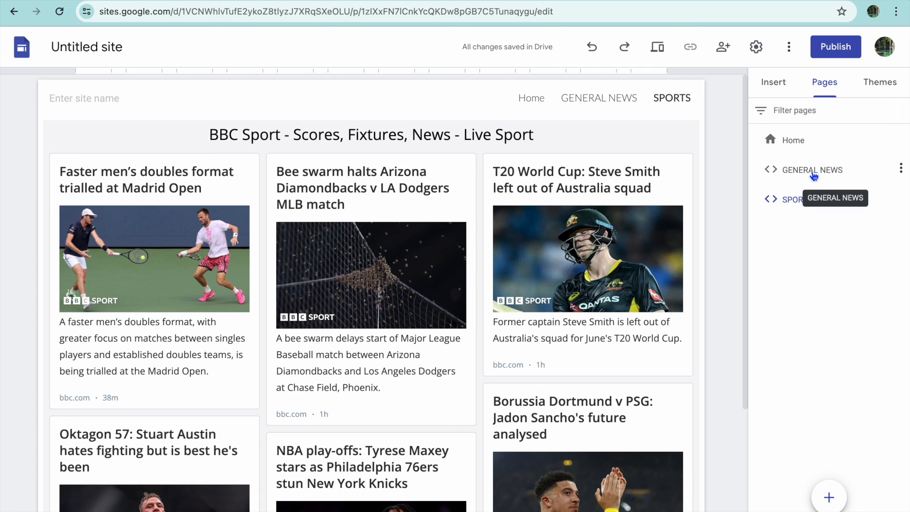
{"action": "left_click", "coordinate": [815, 175]}
{"action": "left_click_drag", "start_coordinate": [814, 174], "coordinate": [807, 135]}
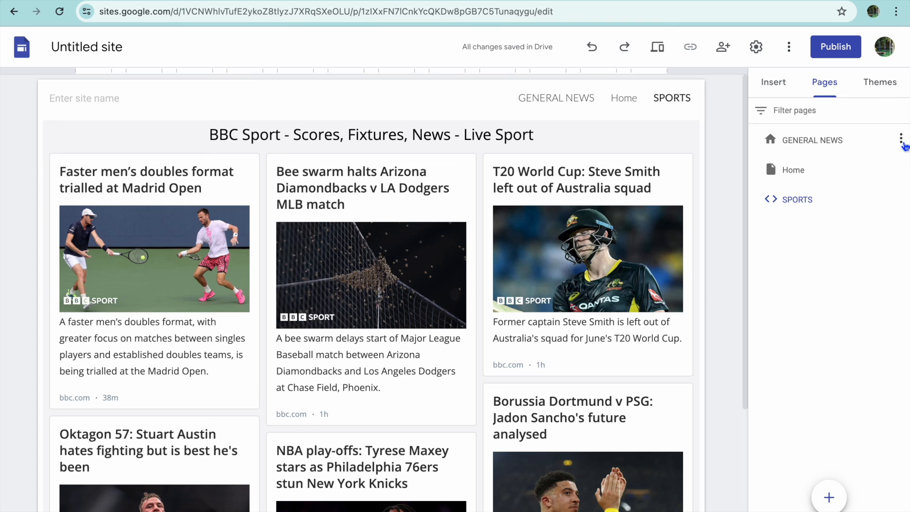
{"action": "left_click", "coordinate": [902, 139]}
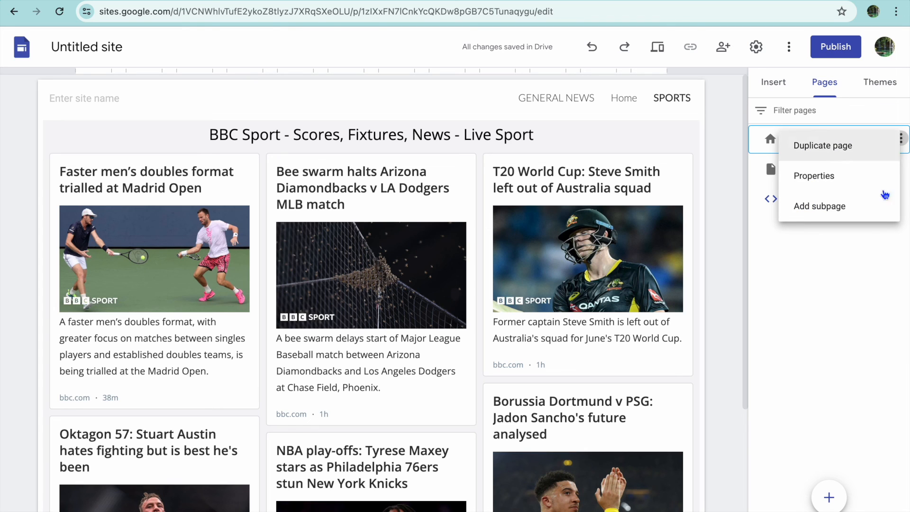
{"action": "left_click", "coordinate": [839, 263]}
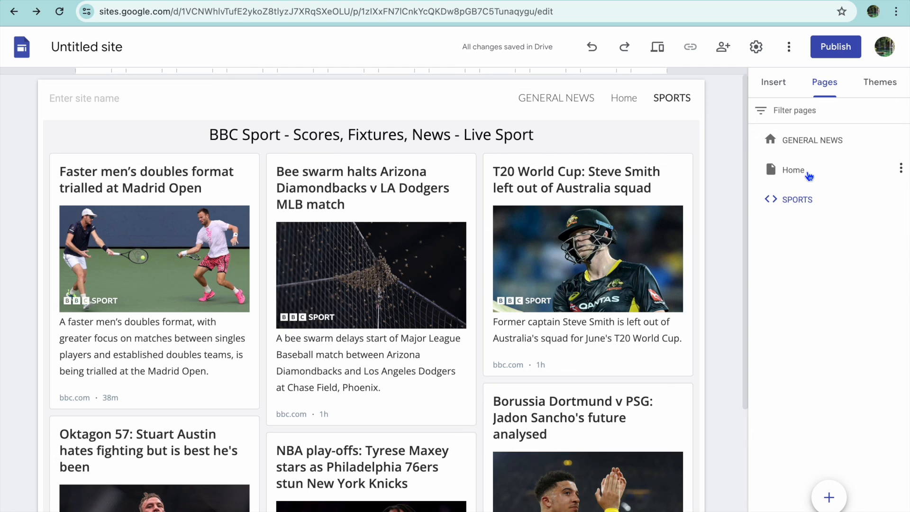
{"action": "left_click_drag", "start_coordinate": [818, 141], "coordinate": [815, 181]}
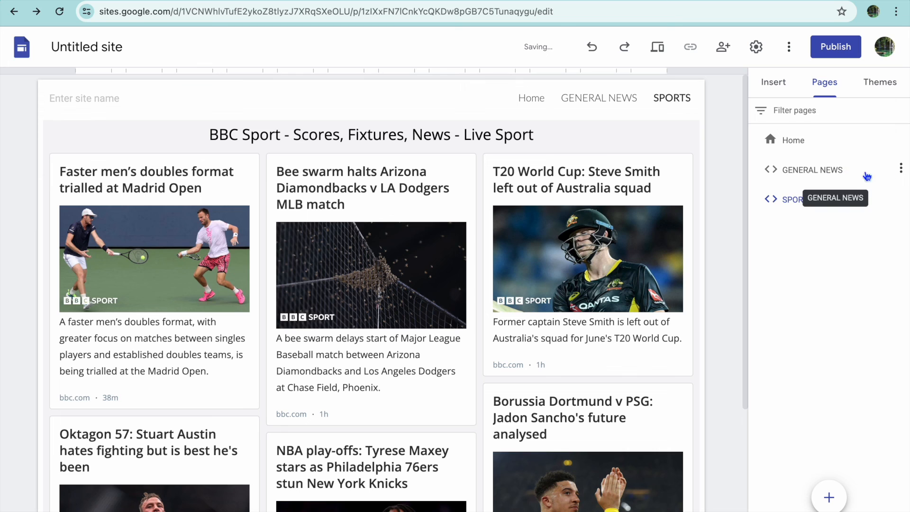
Open the page options of the GENERAL NEWS page.
{"action": "left_click", "coordinate": [901, 171]}
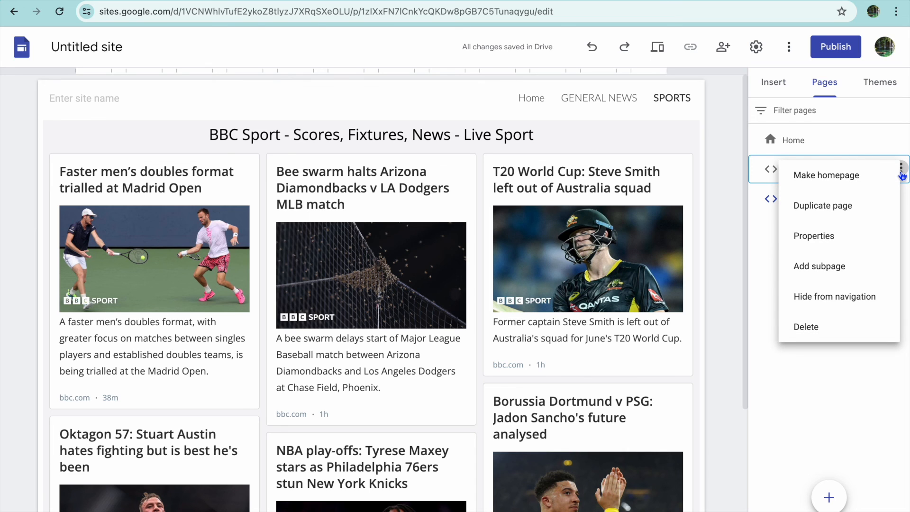